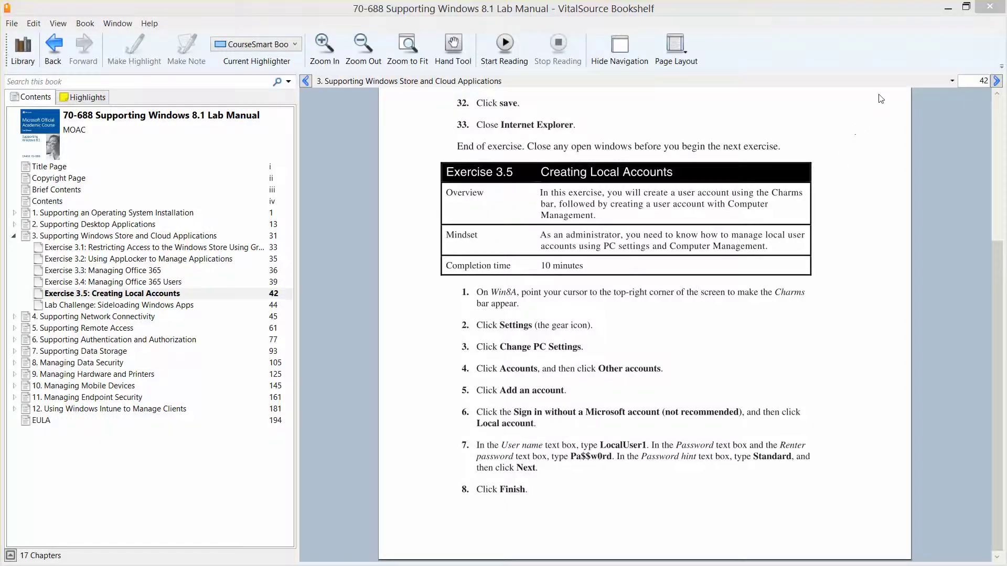
Set the lab manual aside, close the turned-off Win8B window, and switch to the Win8A VM window
left_click(948, 8)
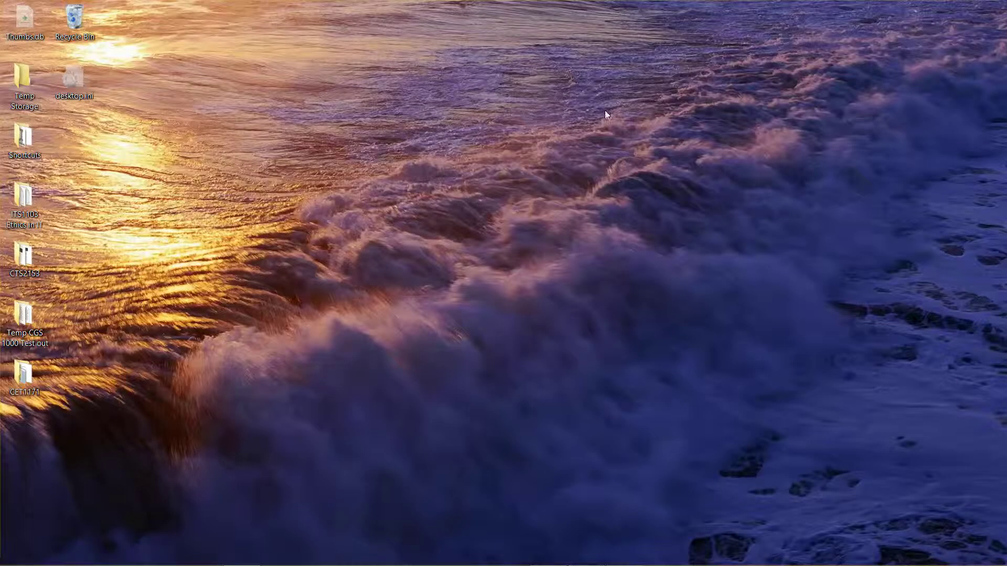
mouse_move(585, 559)
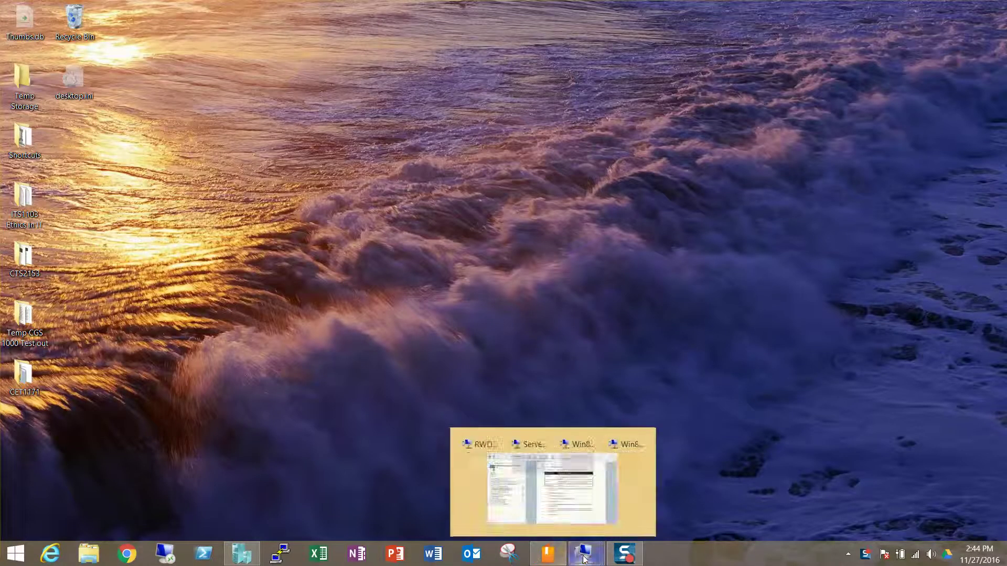
mouse_move(653, 522)
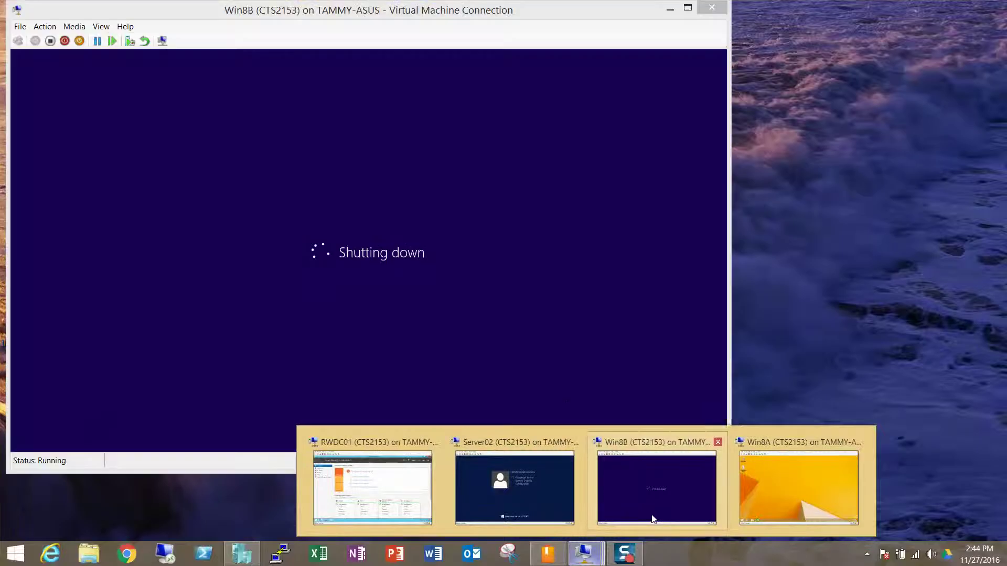
left_click(705, 498)
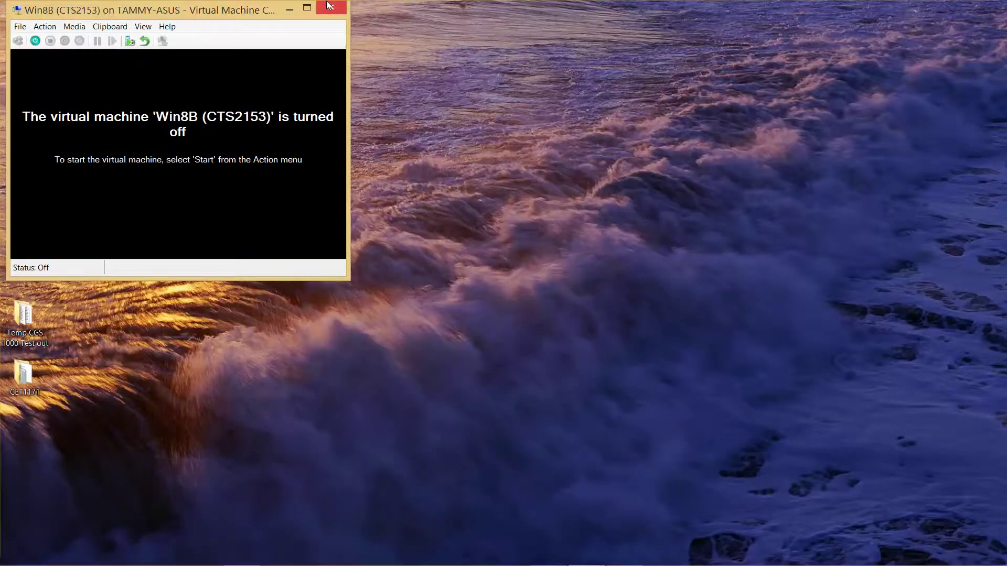
left_click(330, 5)
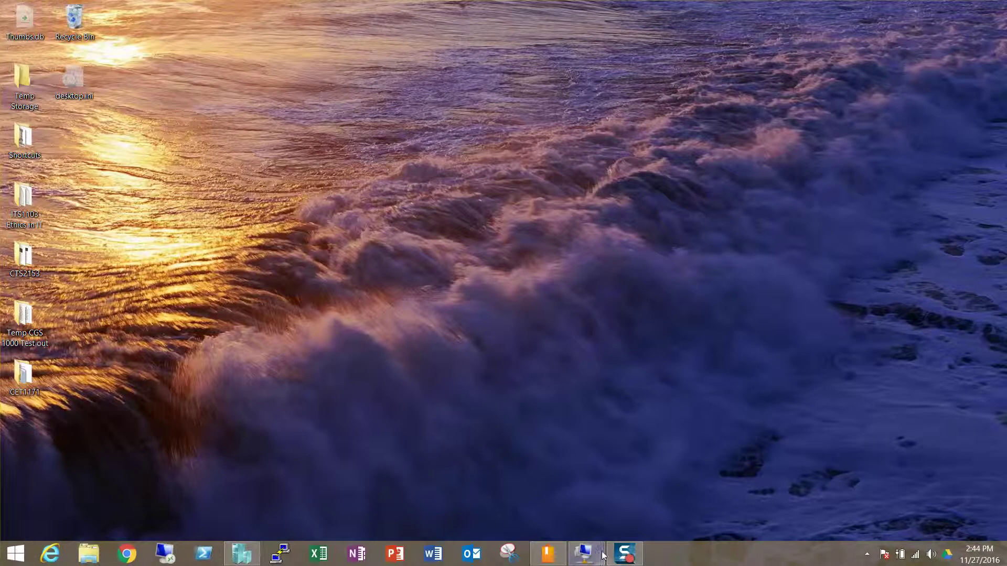
mouse_move(598, 555)
left_click(723, 509)
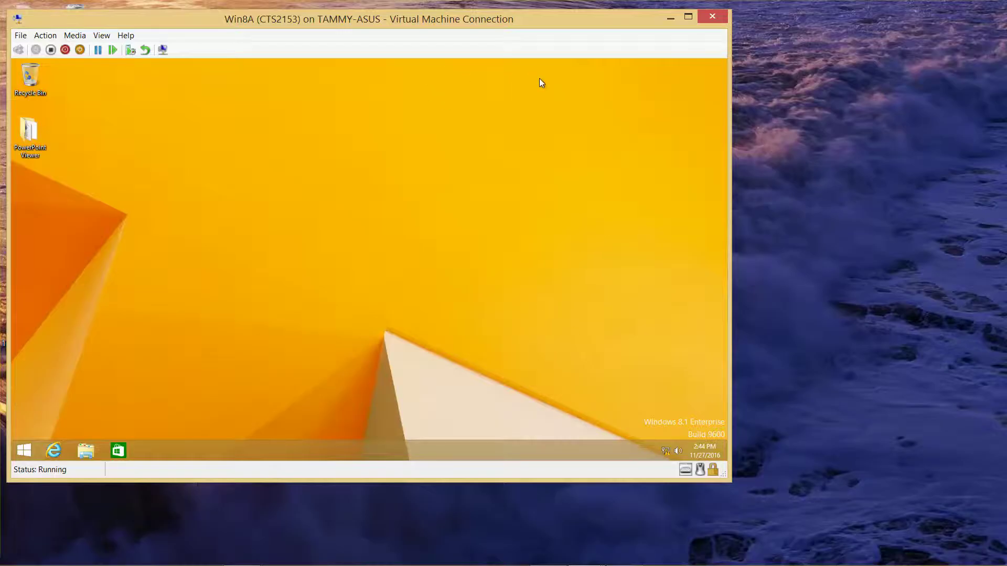
Open and dismiss the Win8A clock, taskbar and desktop context menus
left_click_drag(540, 78, 731, 147)
left_click(720, 445)
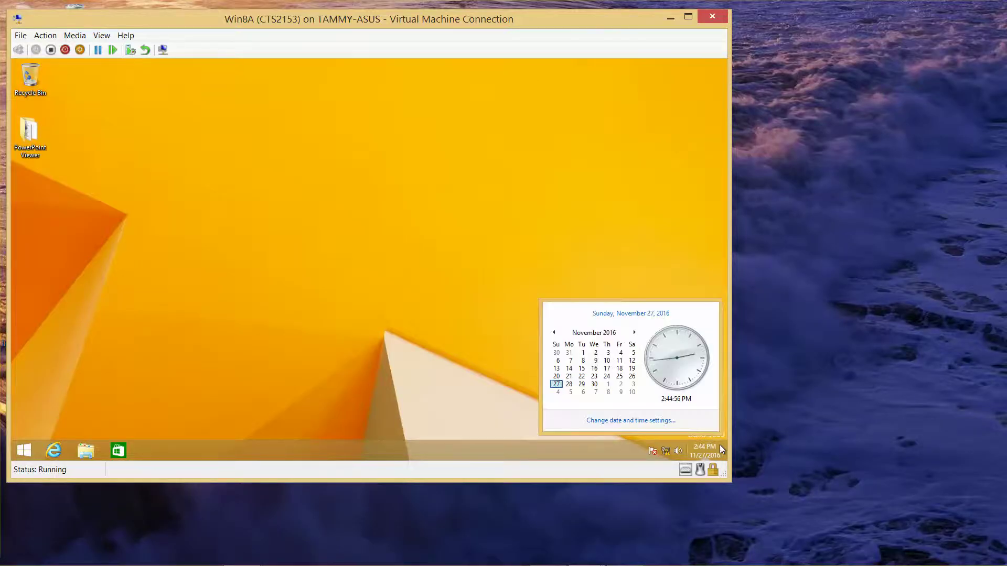
right_click(720, 446)
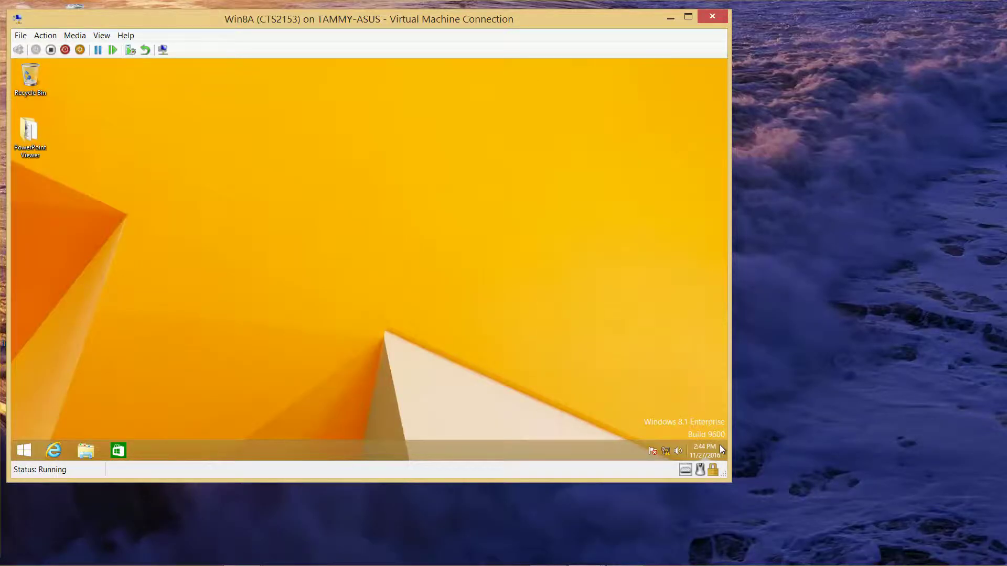
left_click(599, 449)
right_click(703, 406)
left_click(678, 452)
Lower the Win8A sound volume with the speaker slider, then dismiss the Action Center menu
left_click(678, 452)
left_click(679, 451)
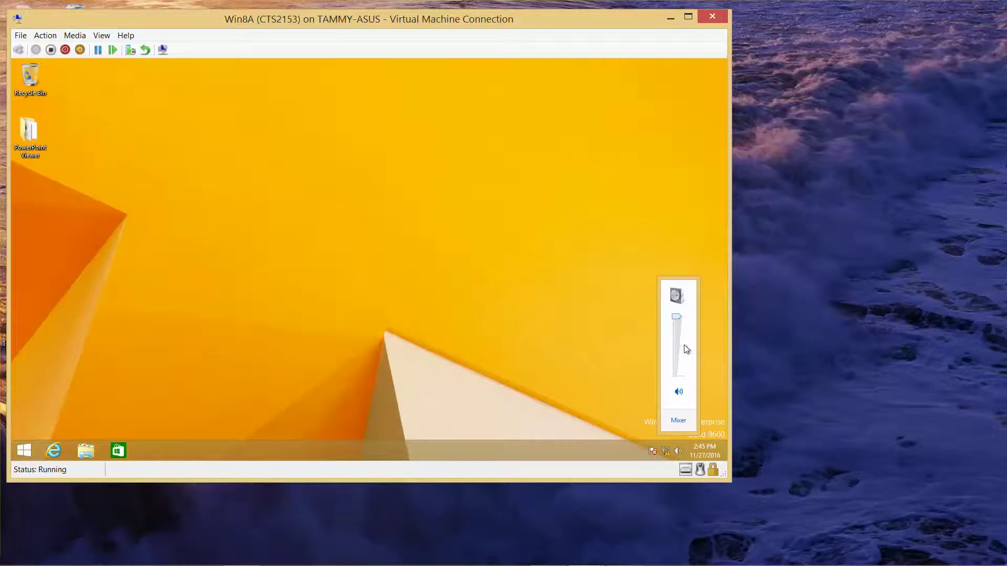
left_click(678, 328)
left_click(623, 422)
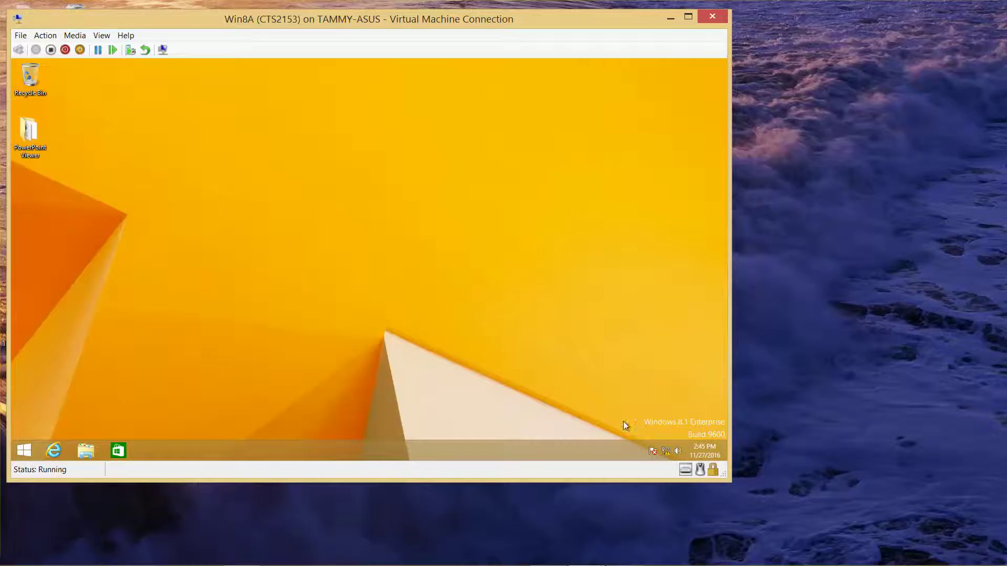
mouse_move(666, 452)
right_click(653, 450)
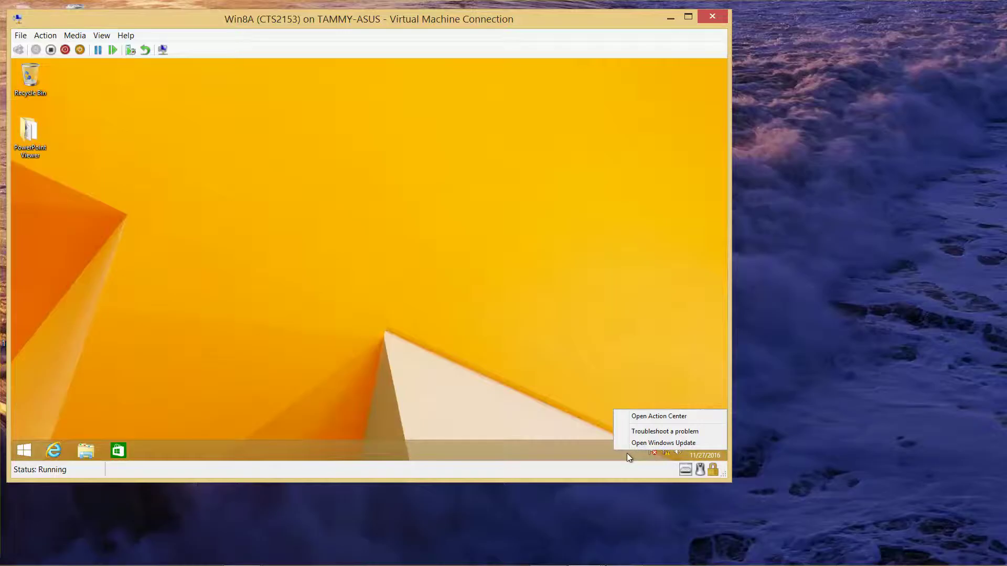
left_click(627, 453)
Add the Desktop toolbar to the Win8A taskbar and browse its » location list
right_click(630, 453)
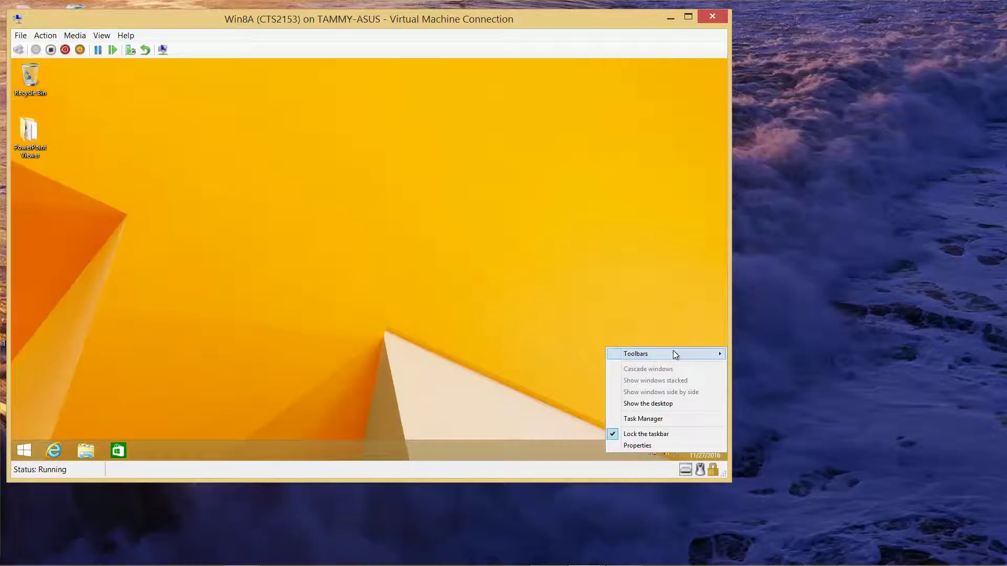
mouse_move(675, 354)
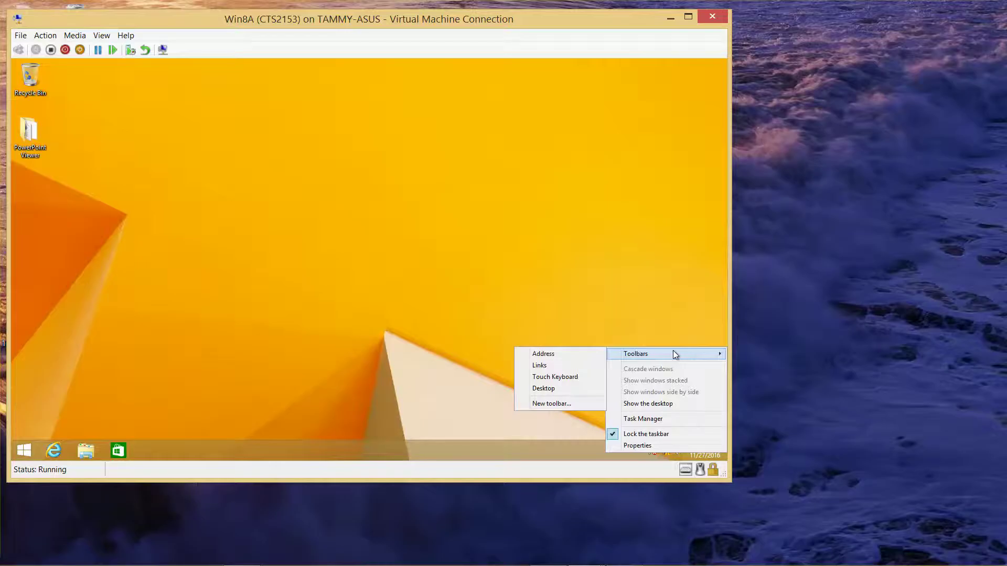
left_click(556, 388)
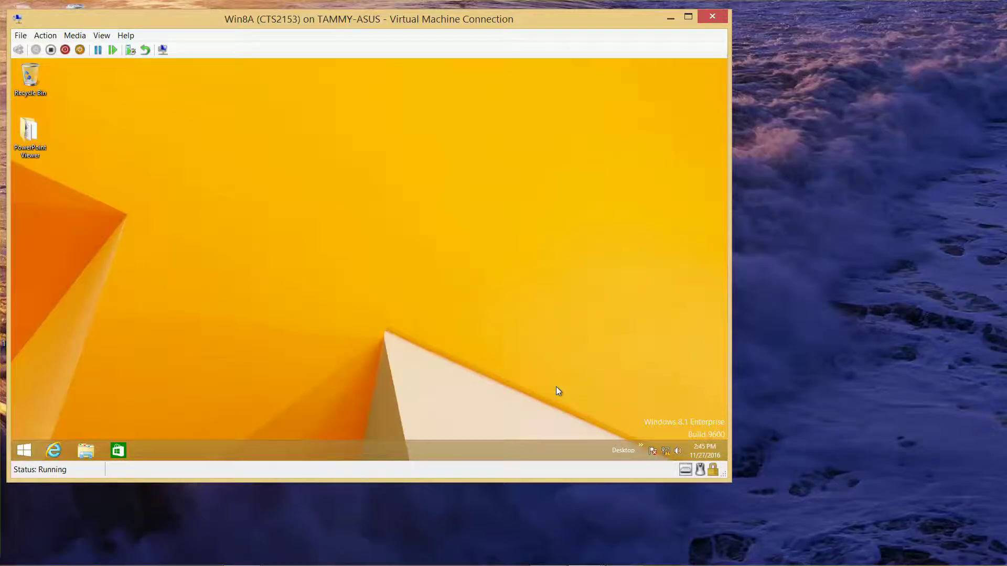
left_click(640, 447)
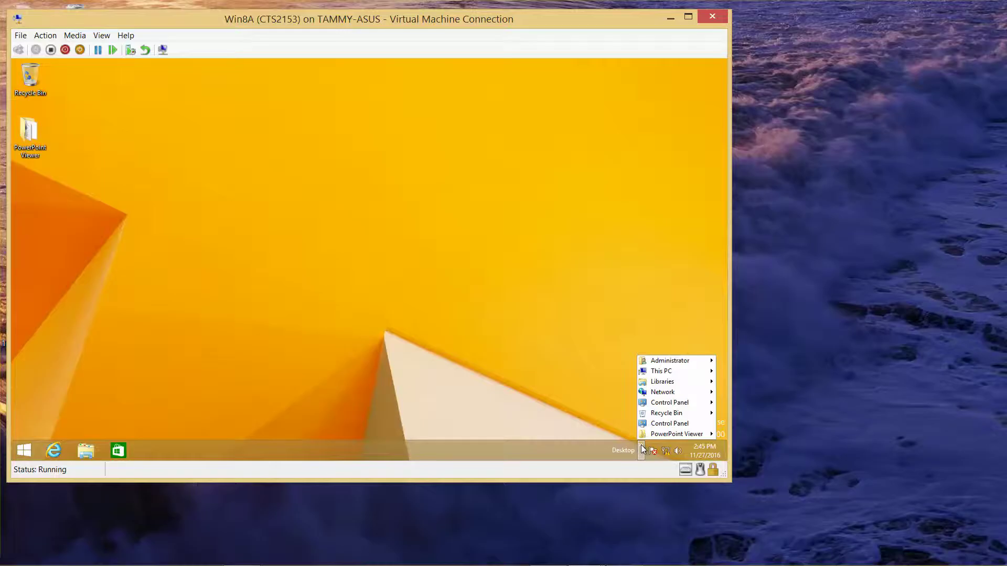
mouse_move(644, 435)
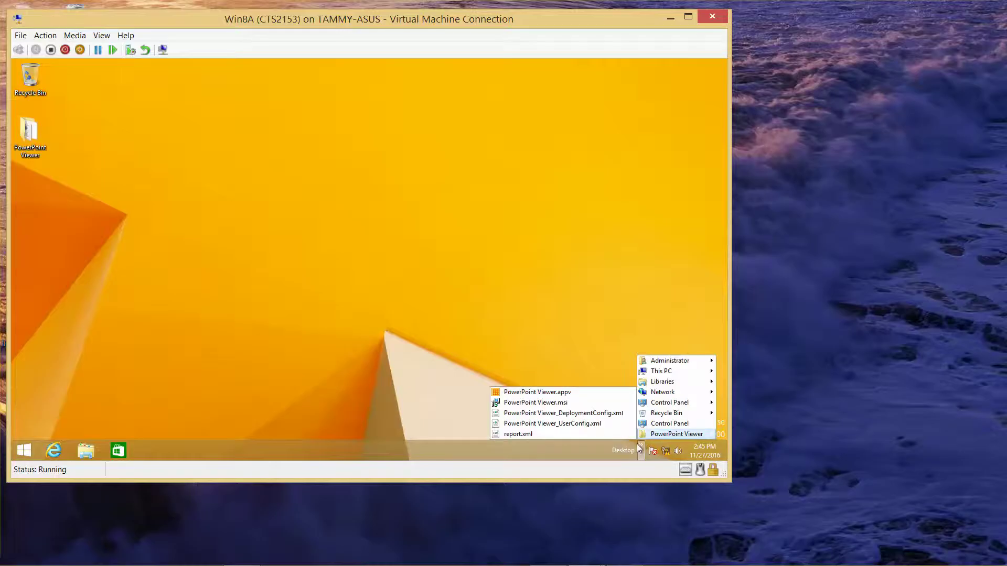
left_click(569, 303)
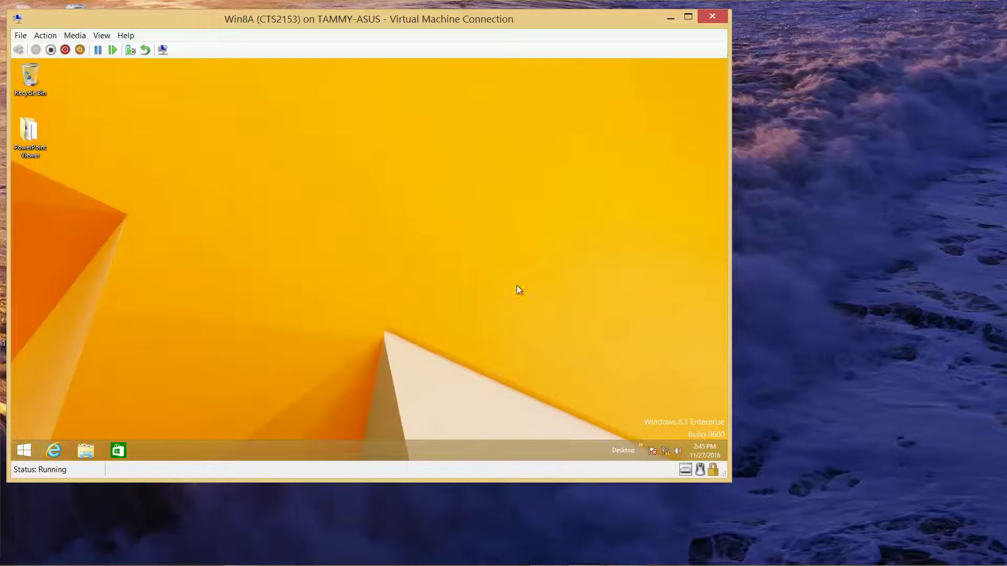
right_click(26, 456)
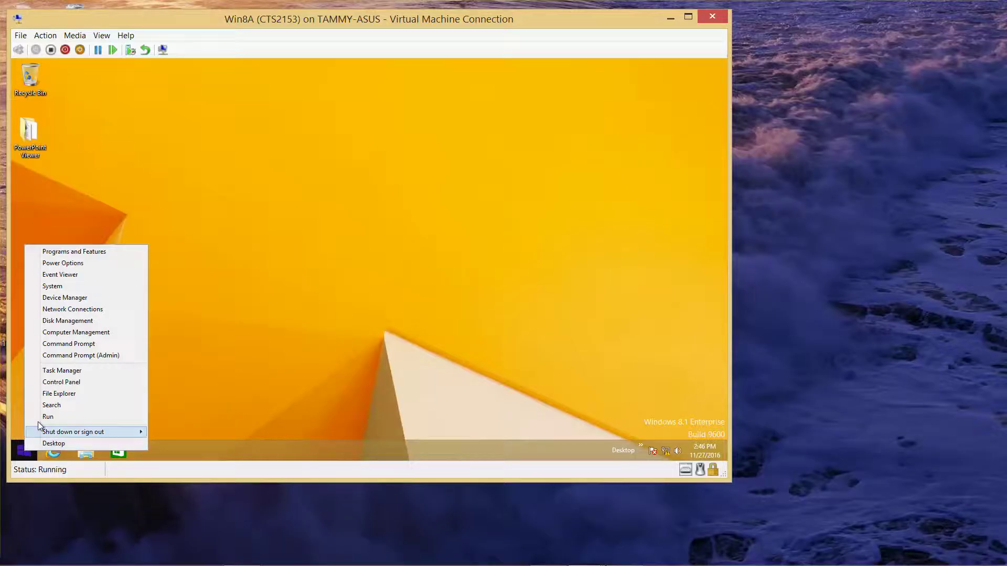
left_click(52, 406)
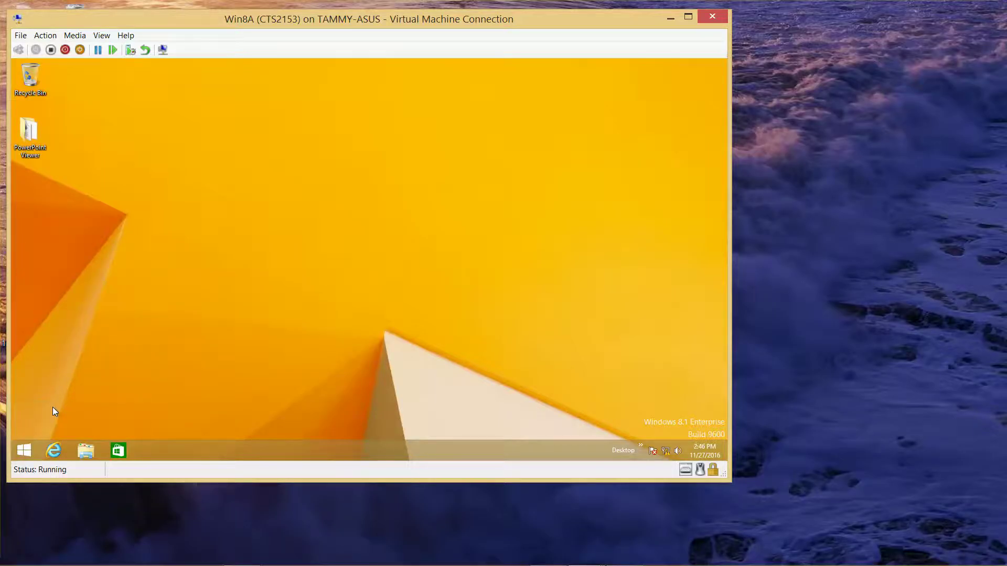
type("settings")
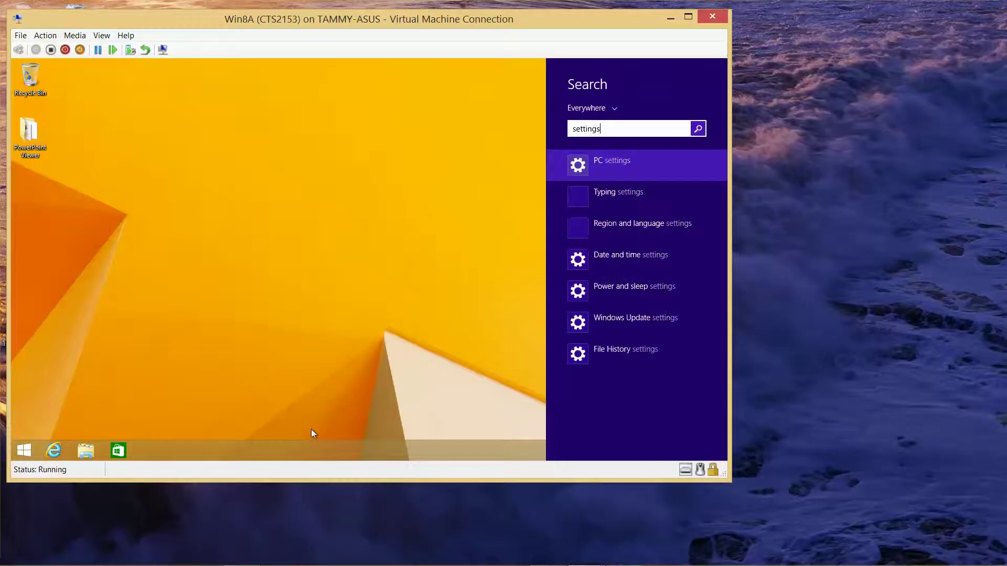
left_click(642, 163)
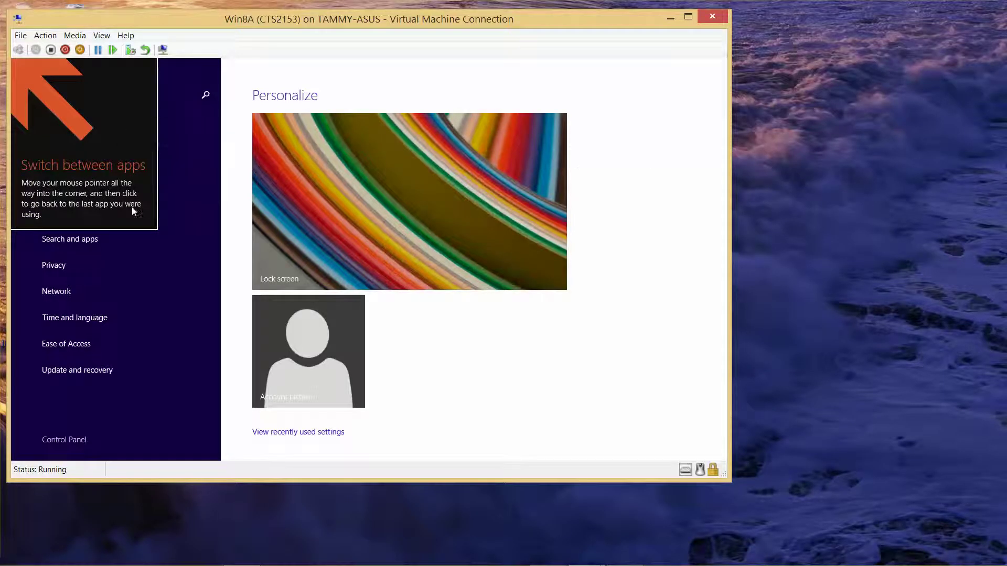
left_click(146, 268)
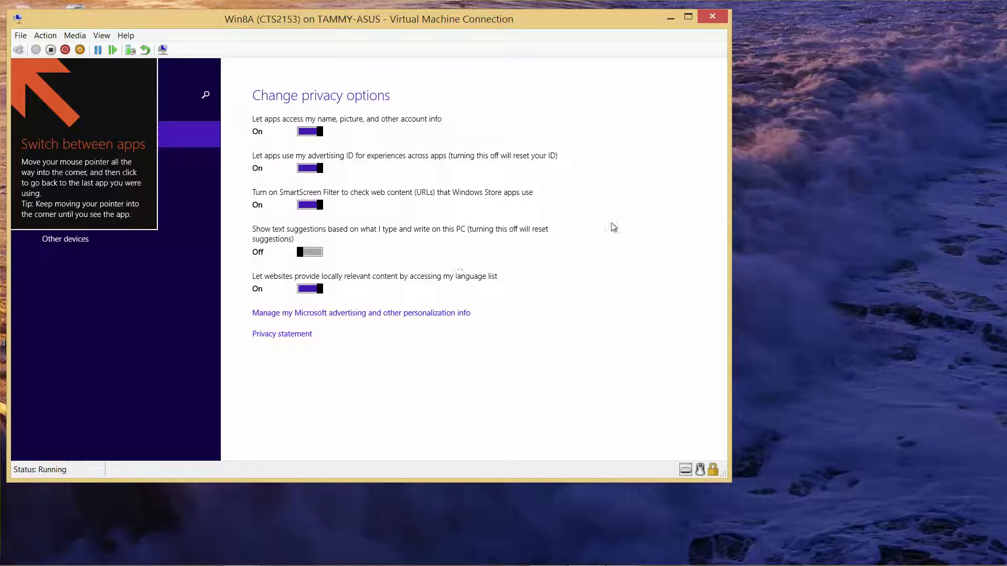
mouse_move(528, 76)
left_click(136, 248)
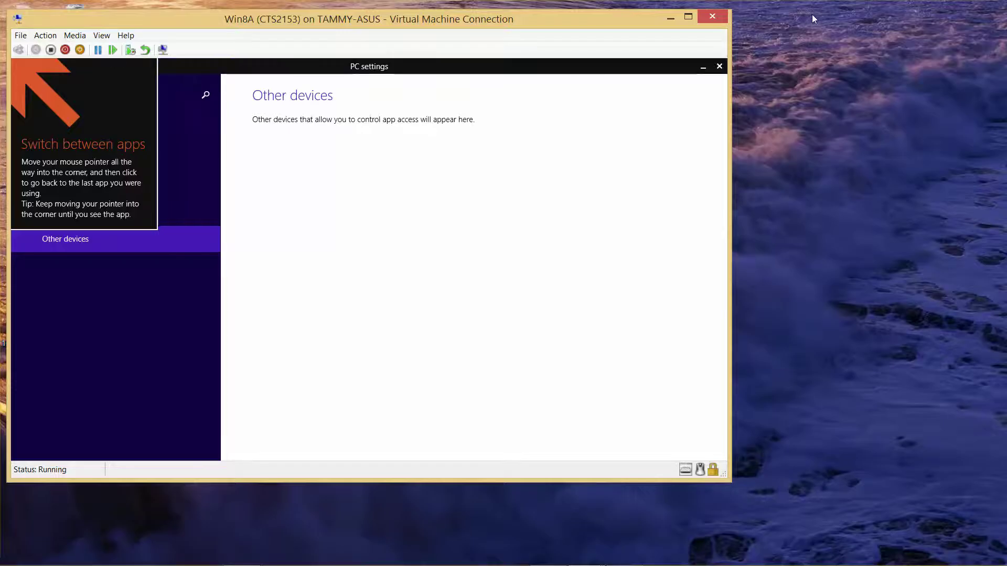
left_click(721, 65)
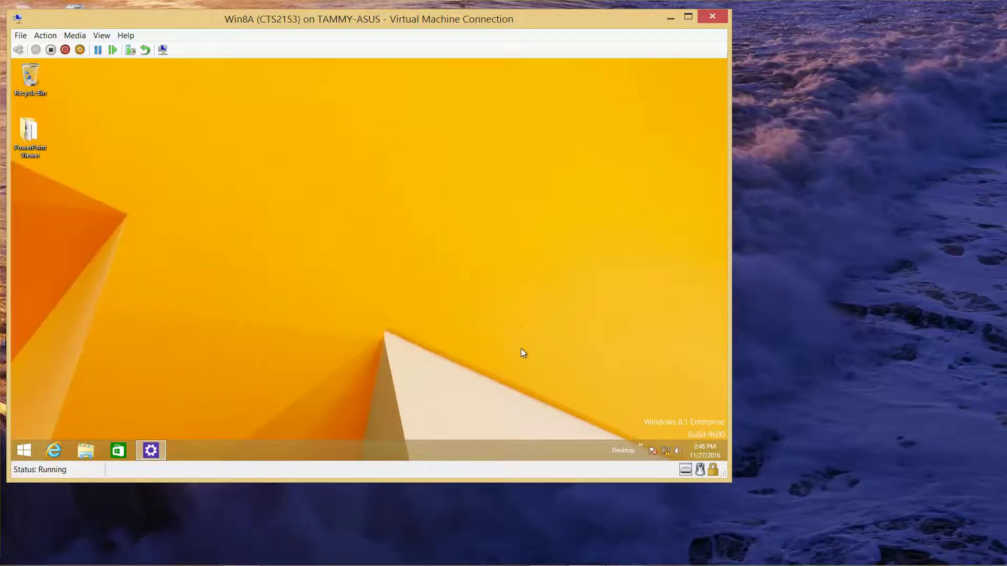
Open PC settings on Win8A by searching 'pc' from the Start right-click menu
right_click(24, 450)
key("Escape")
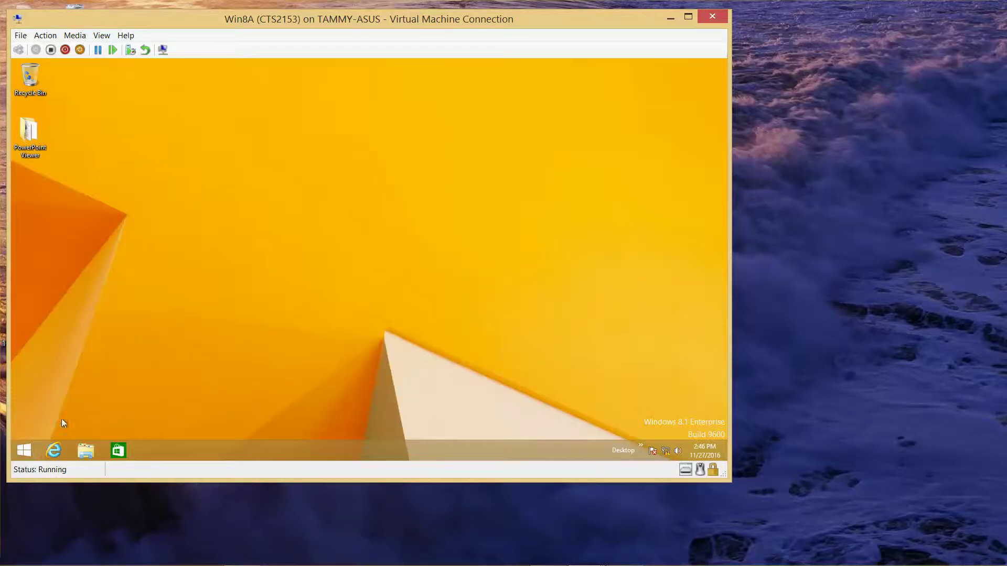
right_click(23, 449)
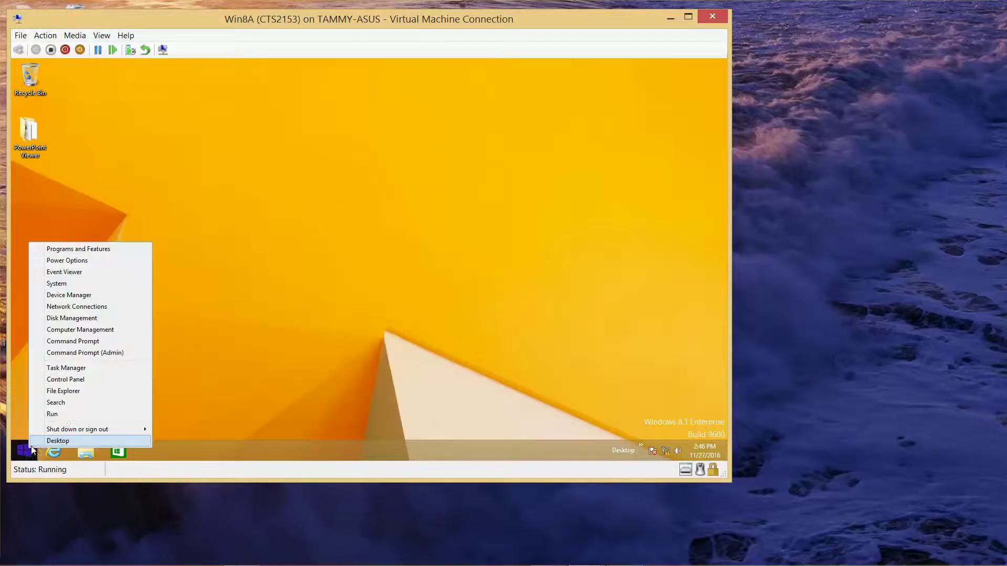
left_click(76, 401)
type("pc settings")
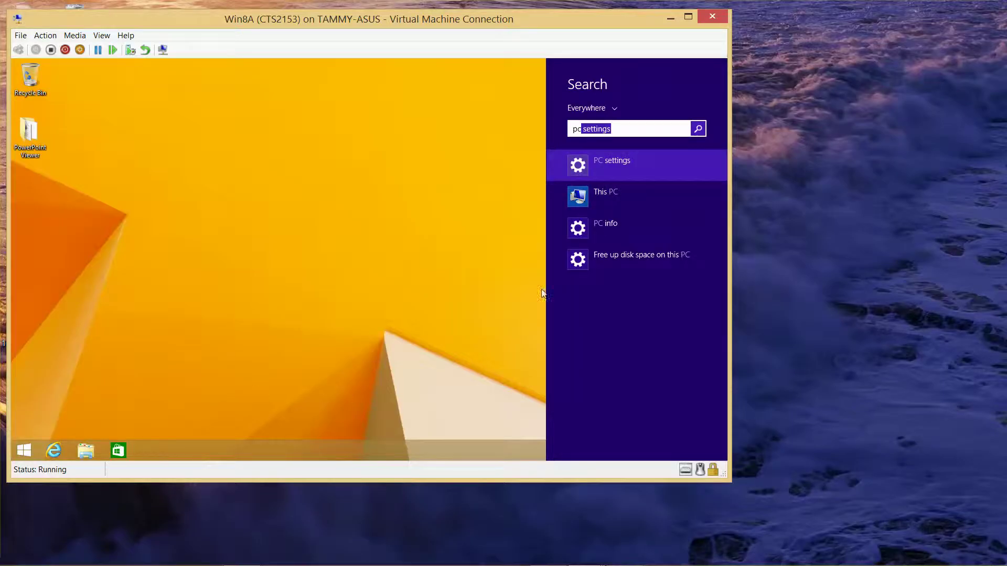
left_click(645, 168)
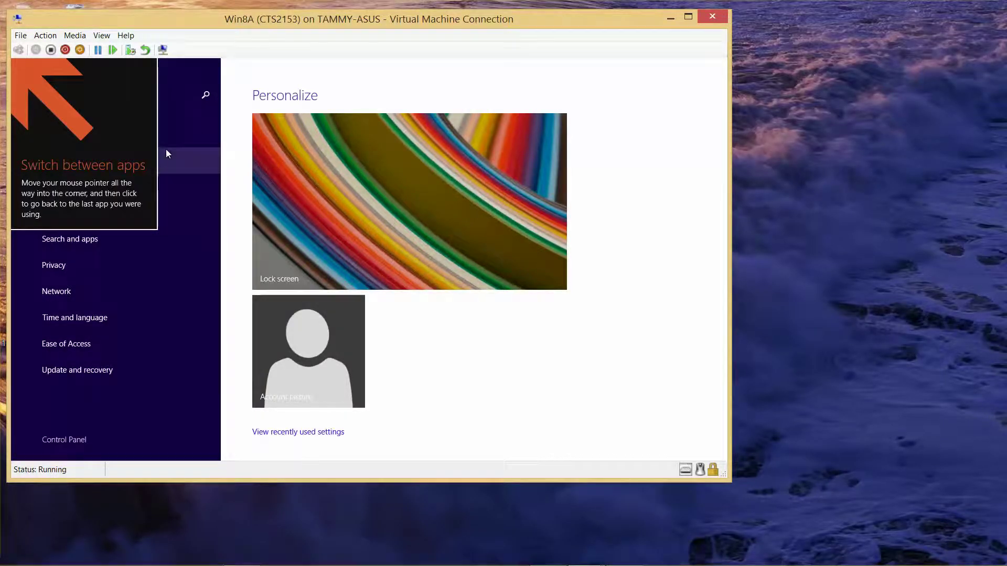
Try the PC settings search box, then close the PC settings app
left_click(206, 96)
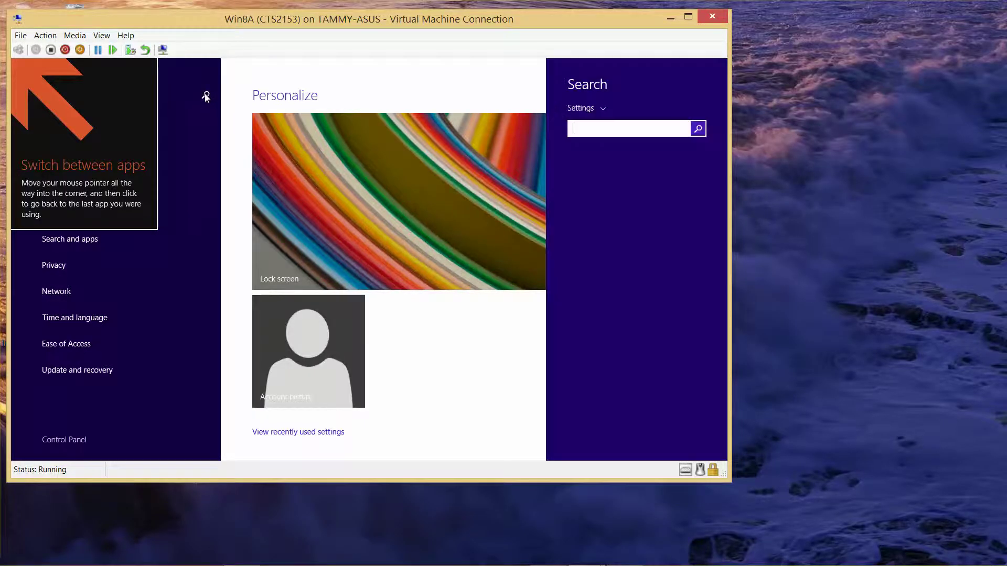
left_click(205, 96)
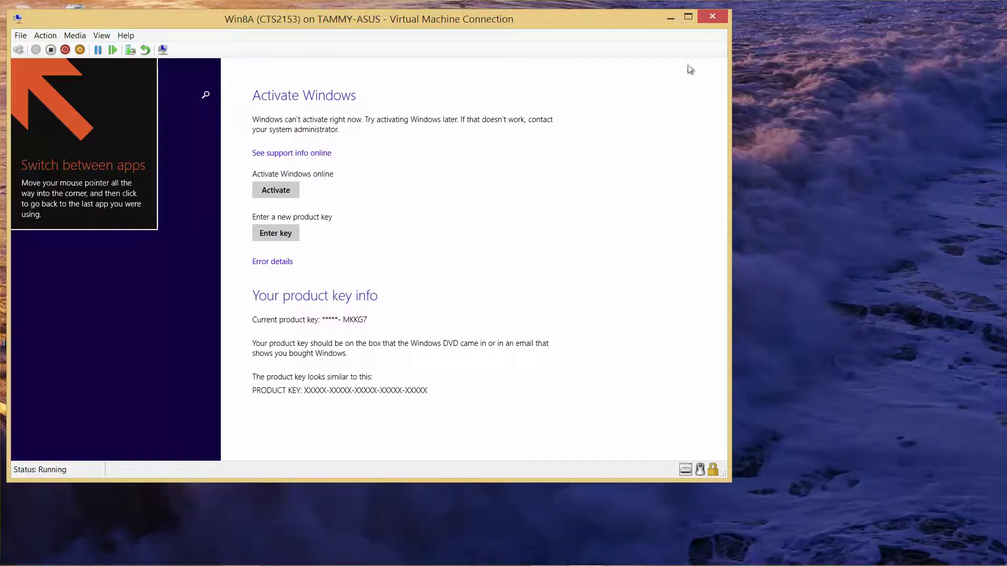
mouse_move(718, 58)
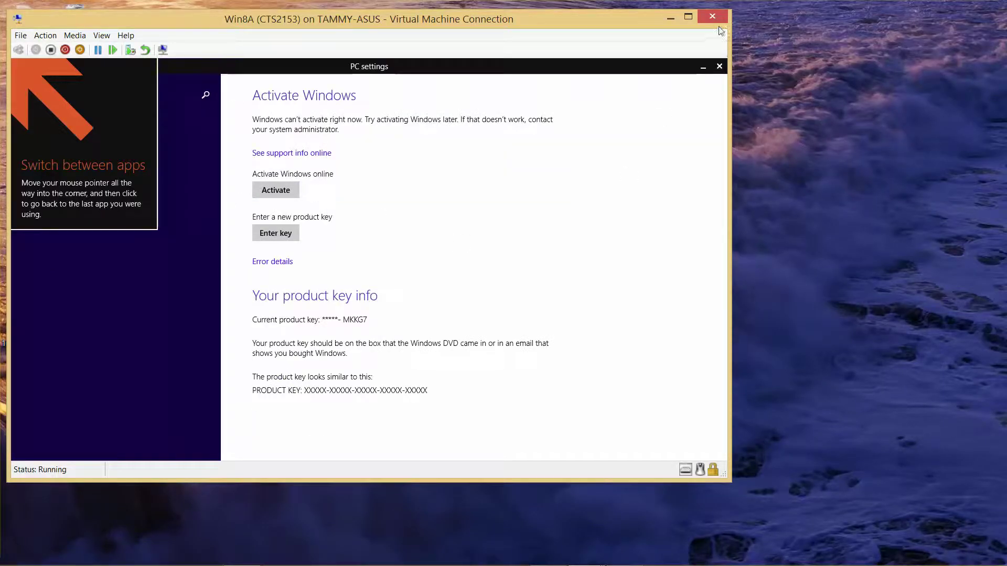
left_click(719, 67)
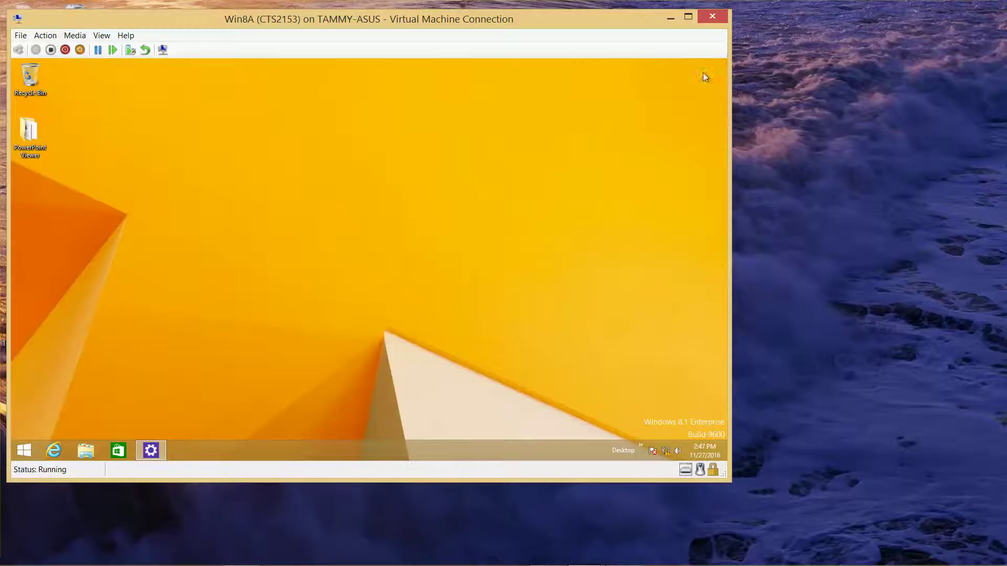
Reopen PC settings by searching 's' and go to the Accounts page
right_click(28, 441)
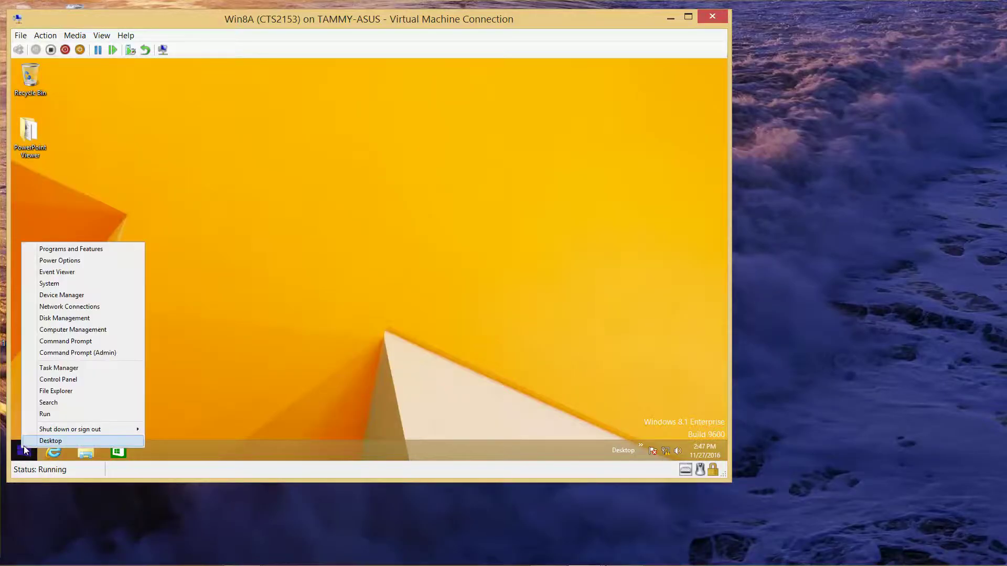
left_click(76, 402)
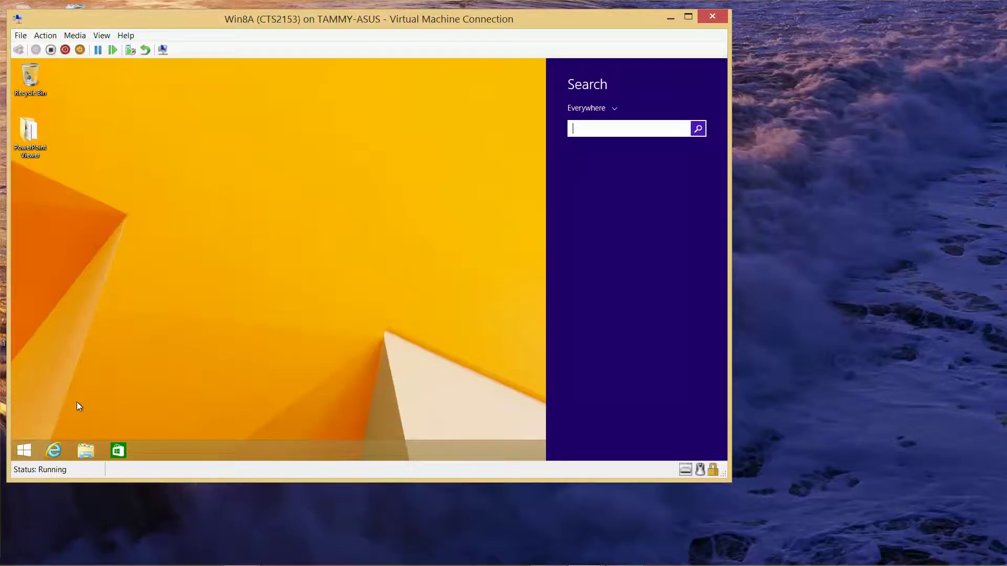
type("s")
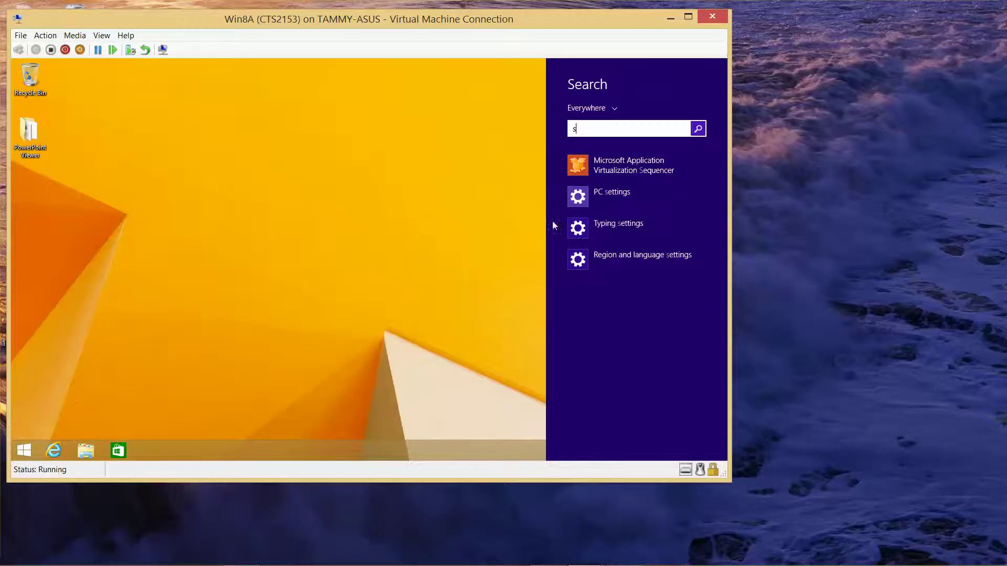
left_click(621, 189)
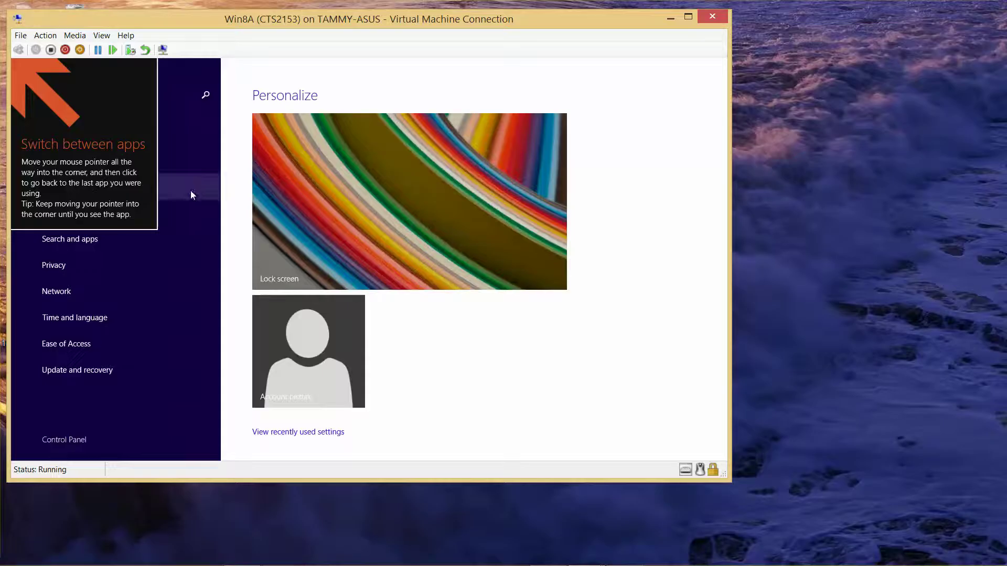
left_click(192, 193)
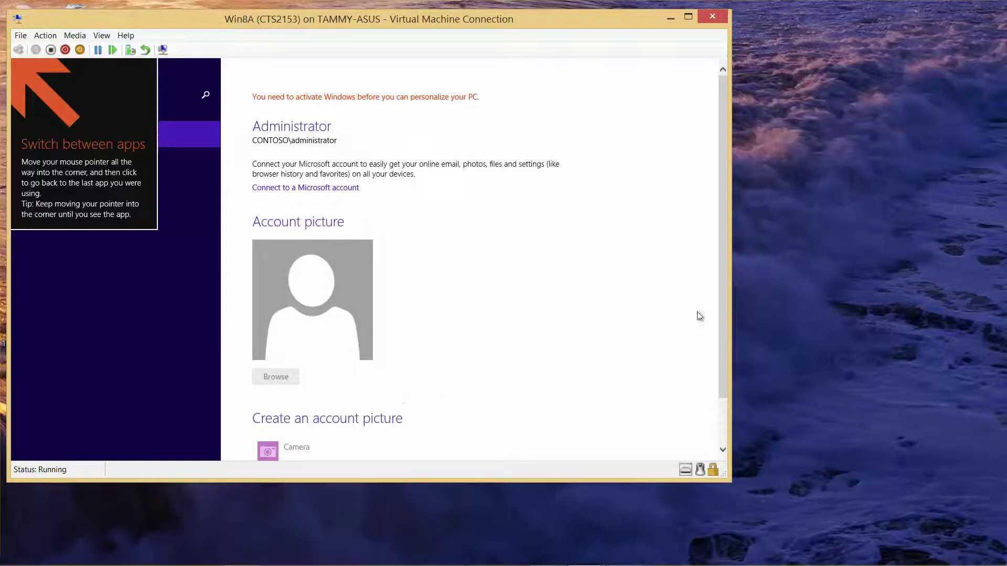
Use the Settings charm to reach Change PC settings
left_click_drag(719, 300, 704, 170)
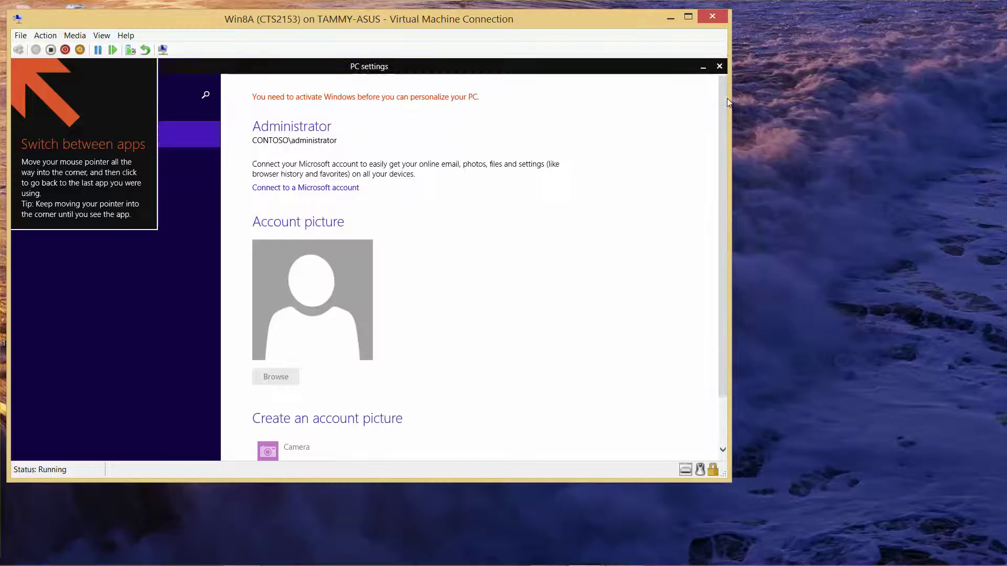
mouse_move(722, 142)
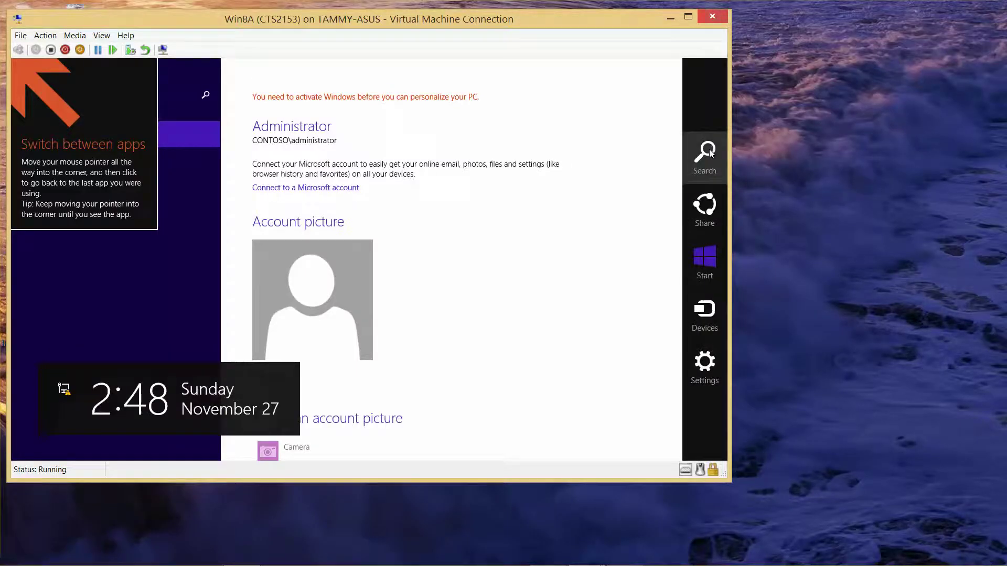
left_click(700, 356)
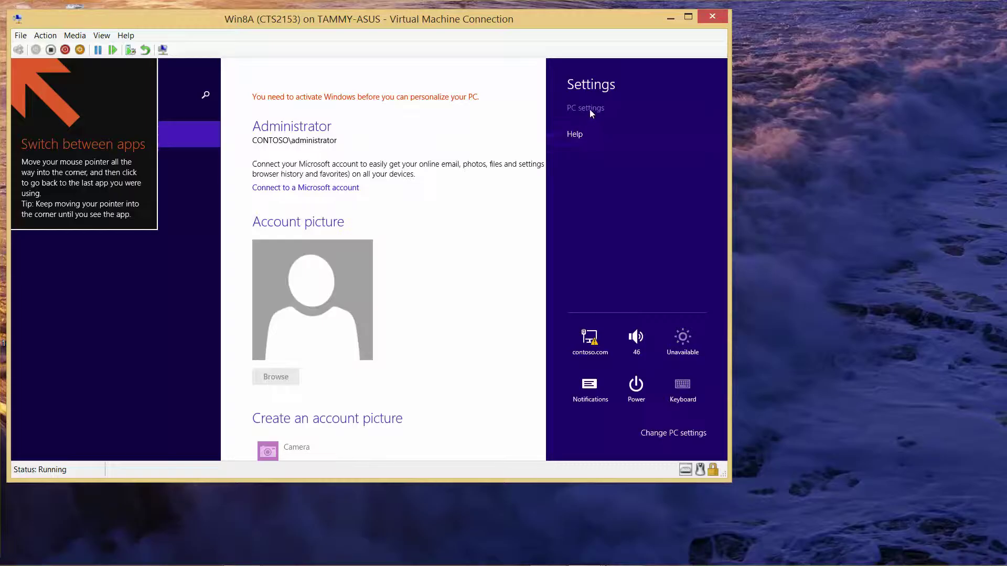
left_click(651, 434)
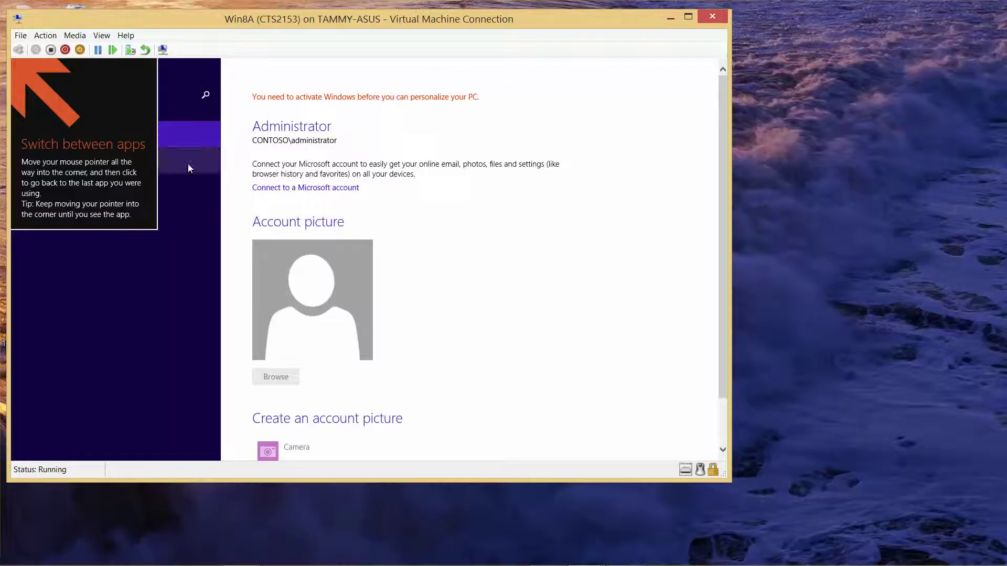
Add local account LocalUser2 under Other accounts with a password and hint 'special password'
left_click(176, 189)
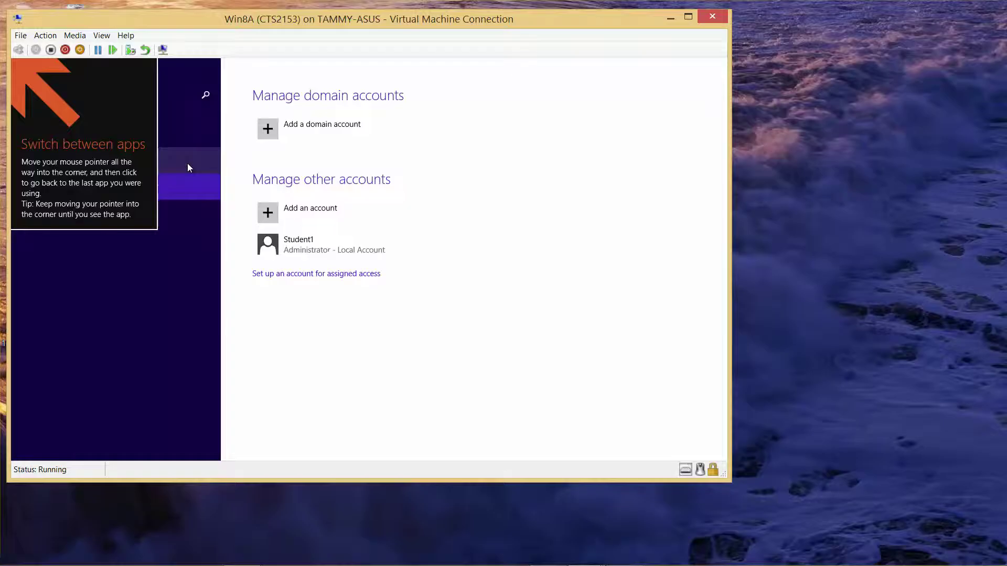
left_click(325, 212)
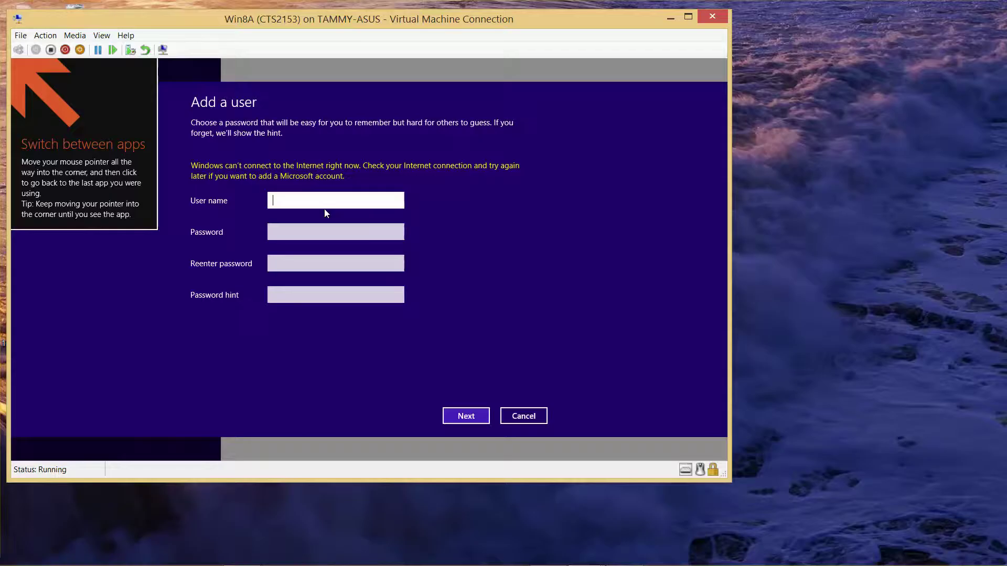
type("LocalUser2")
key("Tab")
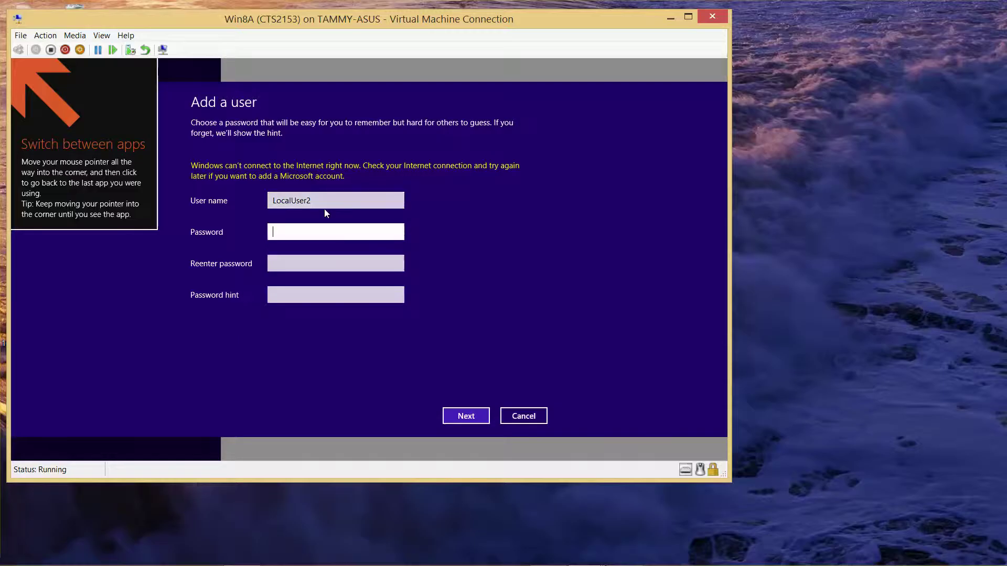
type("••••••••")
key("Tab")
type("••")
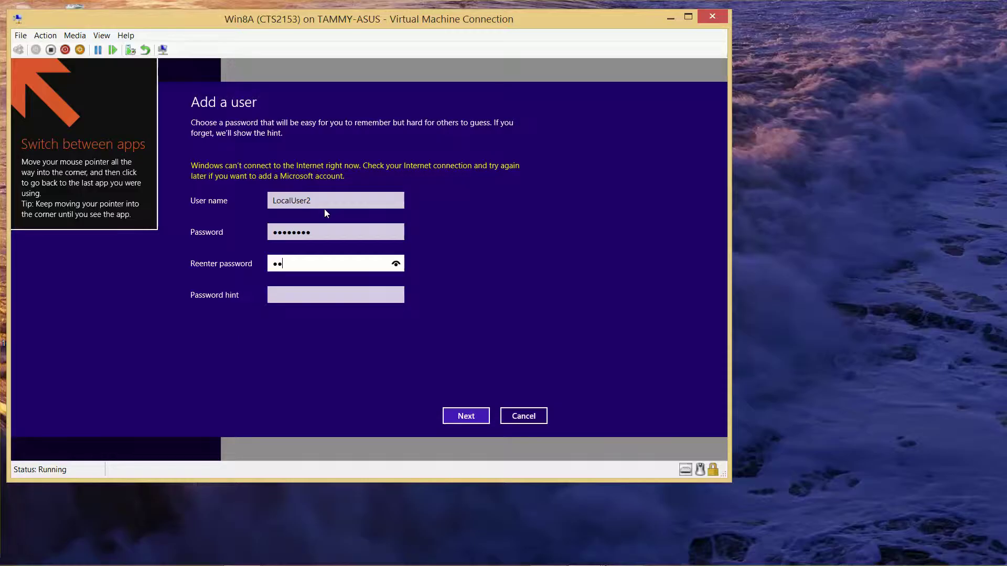
type("••••••")
key("Tab")
type("special")
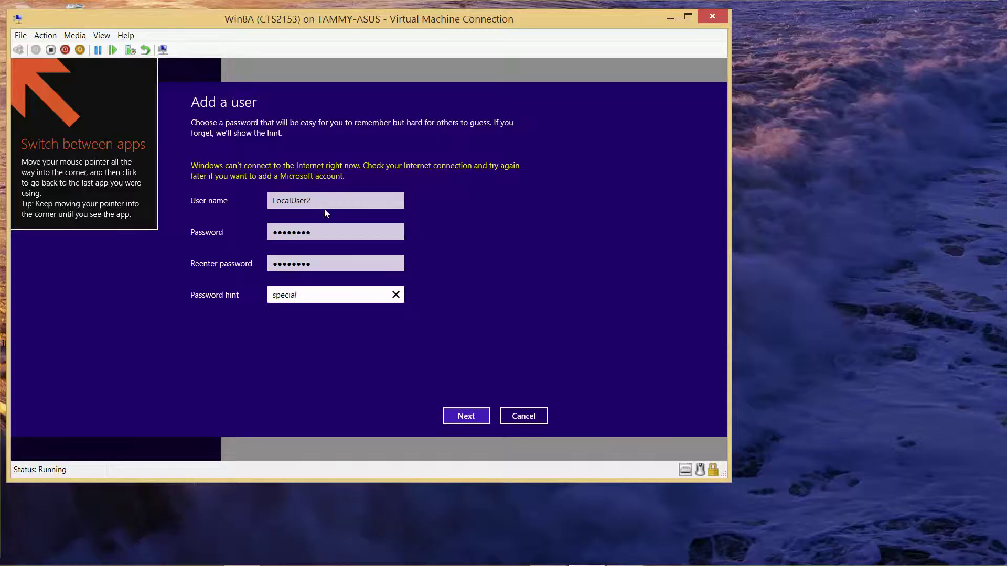
type(" pasword")
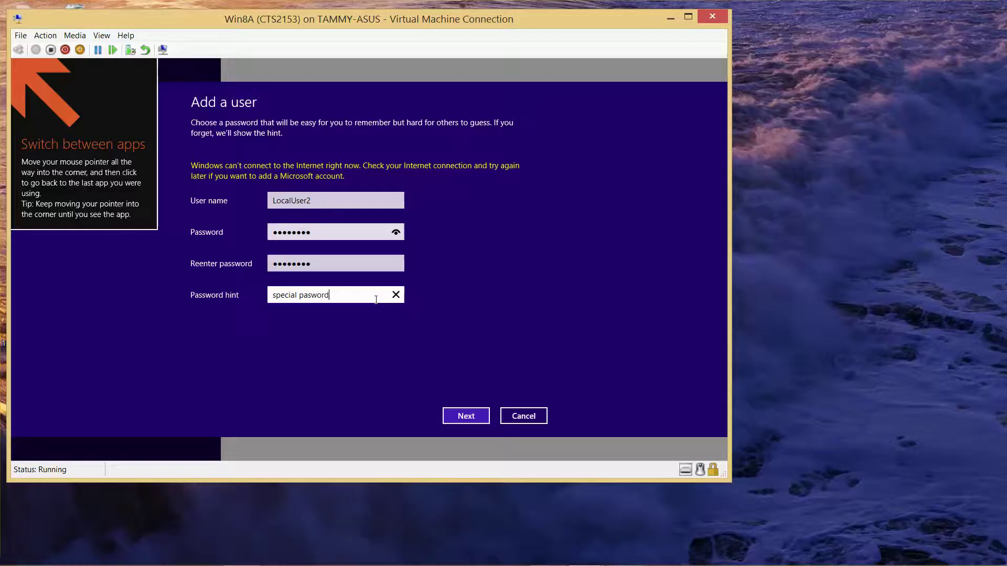
left_click(462, 420)
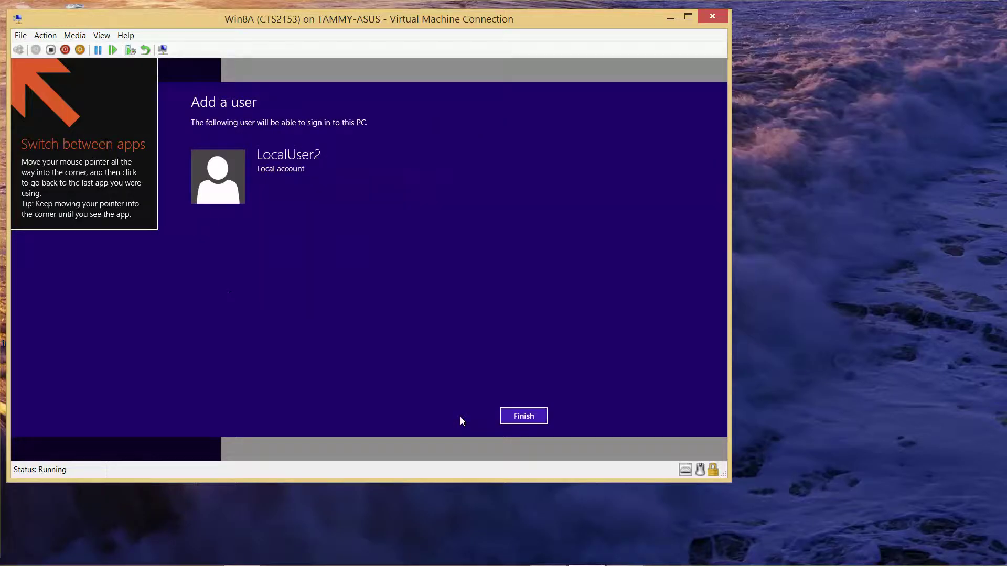
Finish adding LocalUser2 and confirm its account type as Standard User
left_click(518, 418)
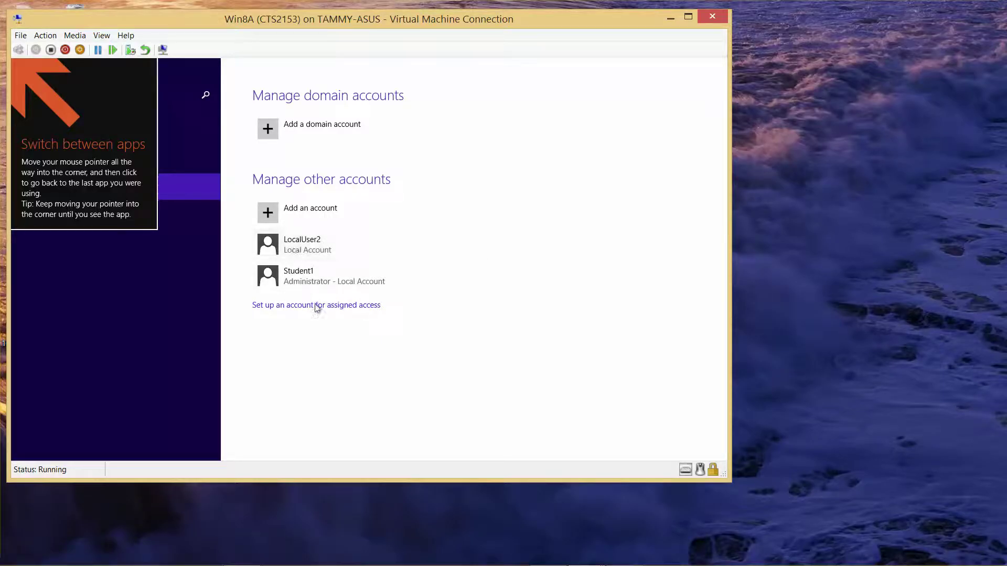
left_click(296, 248)
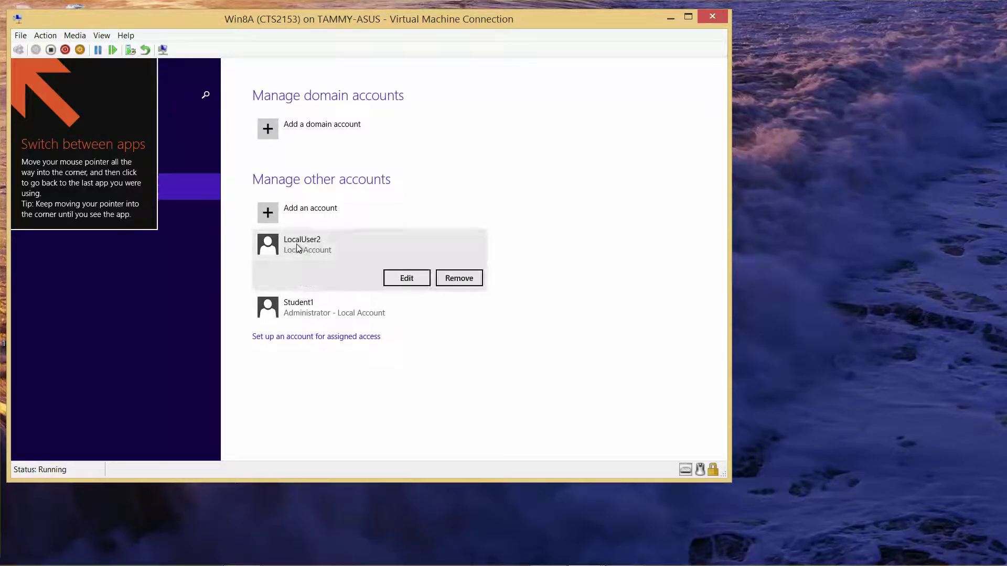
left_click(405, 279)
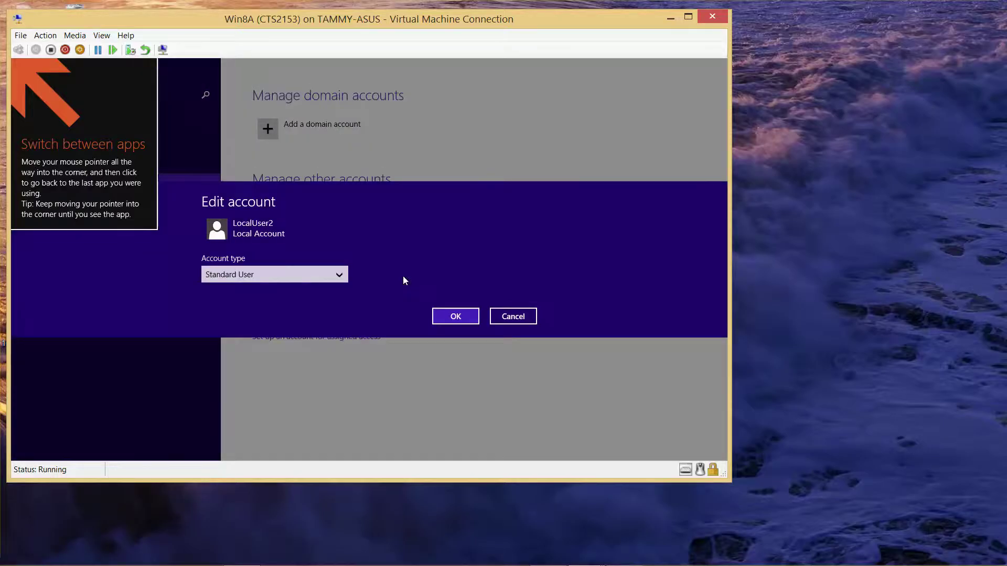
left_click(346, 281)
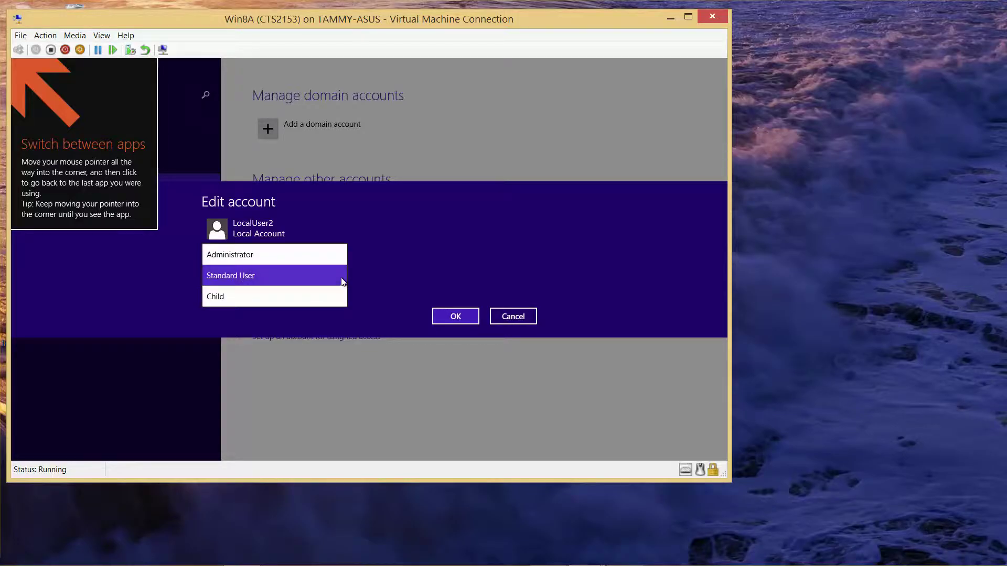
left_click(344, 280)
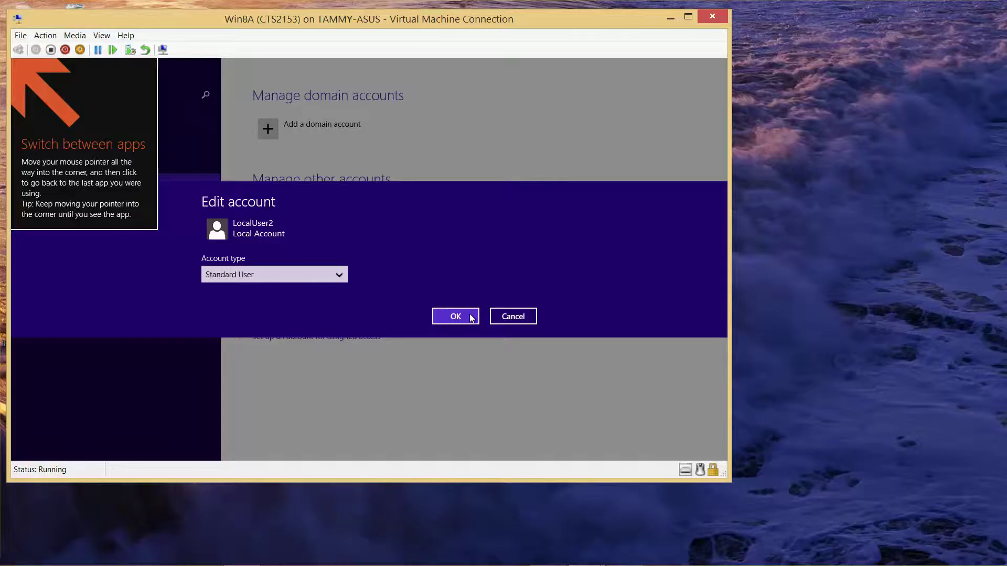
left_click(470, 317)
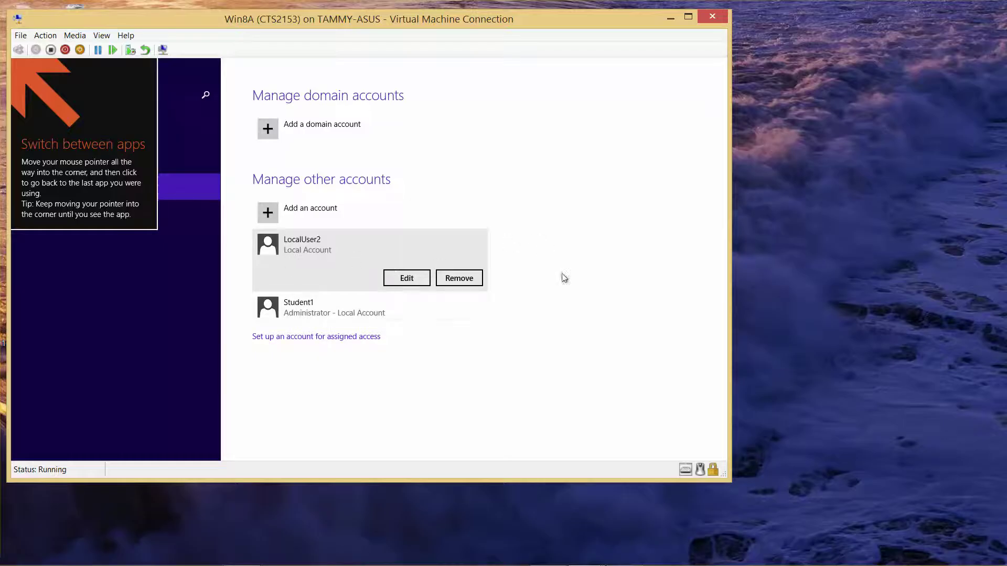
Delete the LocalUser2 account and its data, then close PC settings
left_click(456, 277)
left_click(425, 314)
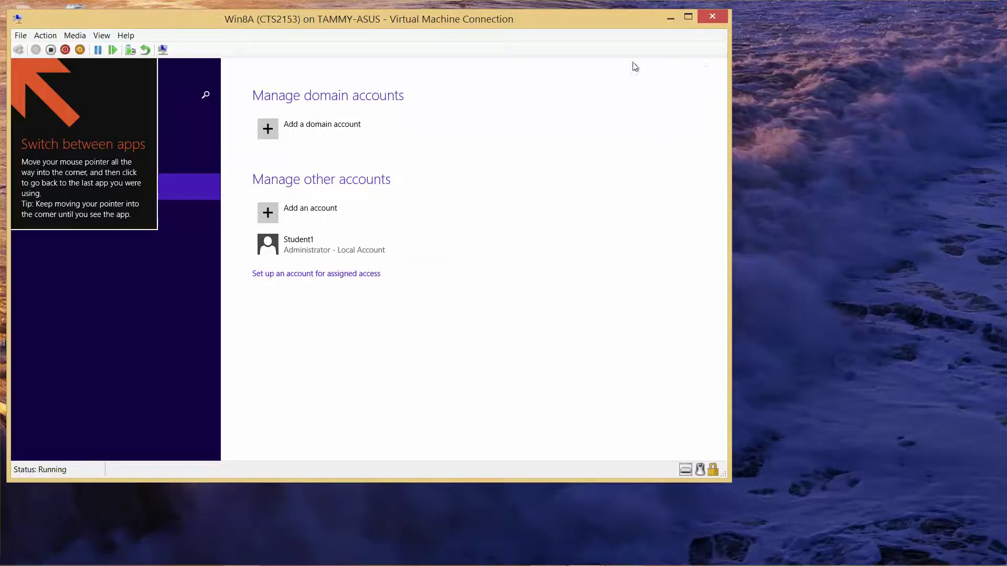
mouse_move(632, 62)
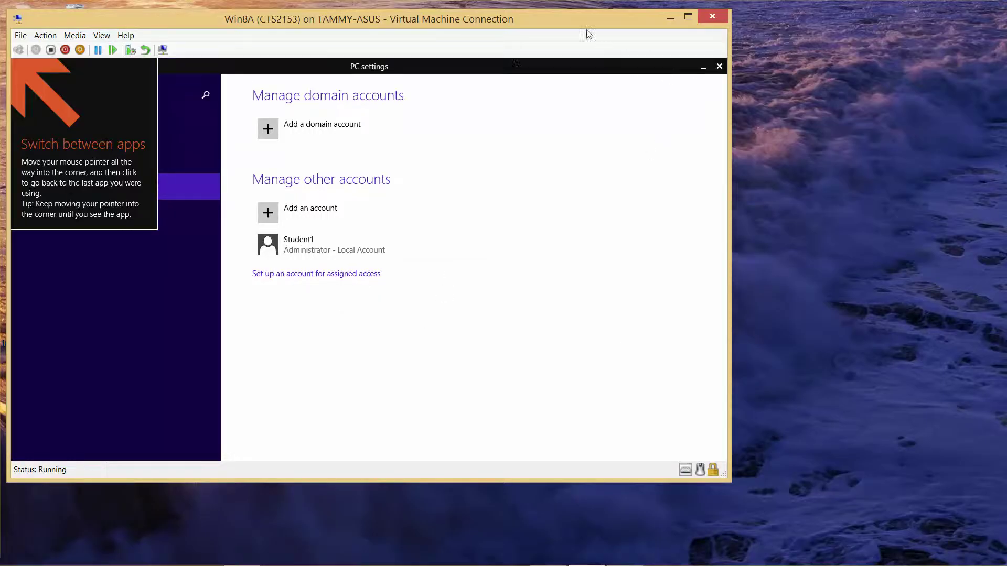
left_click(719, 66)
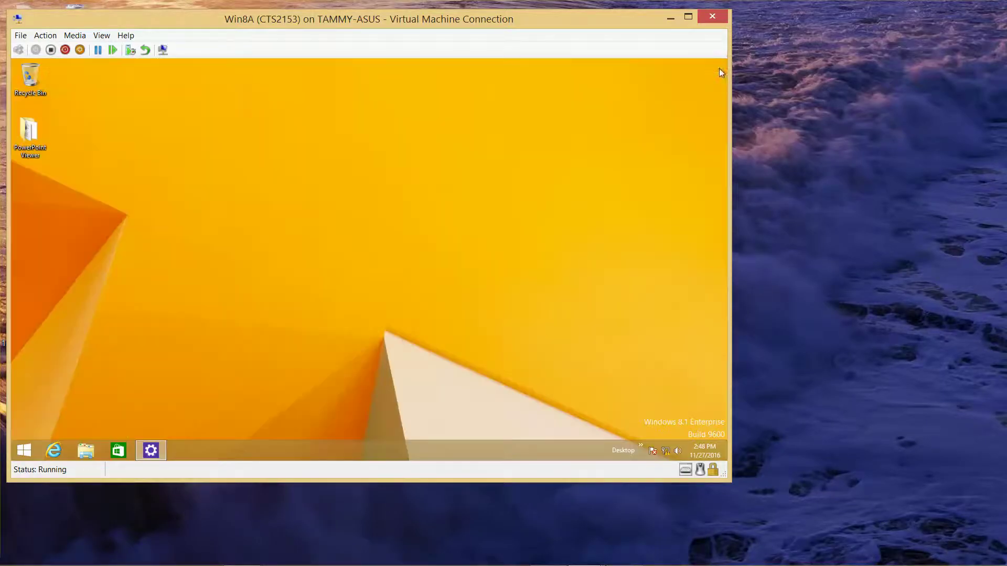
Launch Computer Management from the Start button's right-click menu
right_click(23, 450)
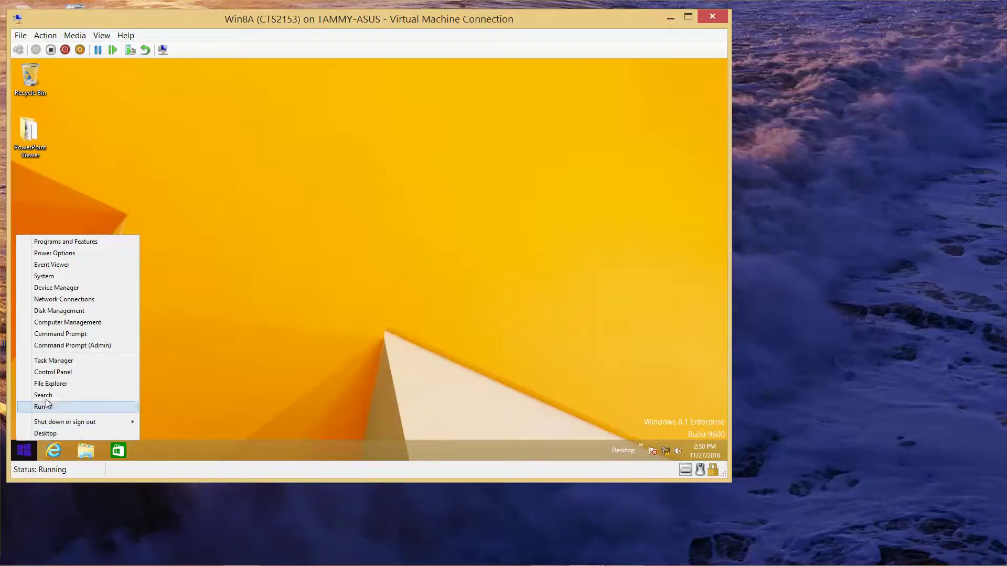
left_click(65, 345)
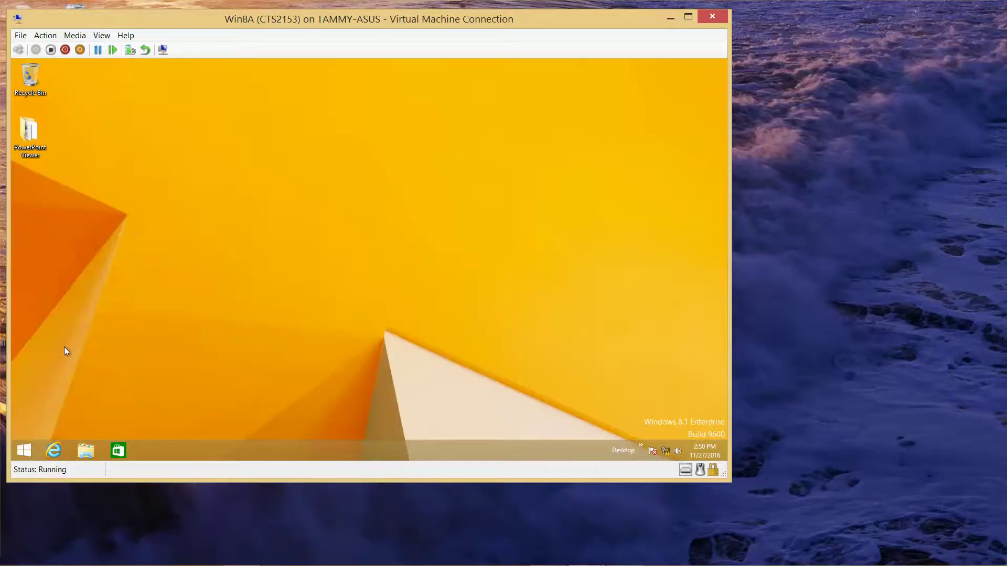
right_click(27, 449)
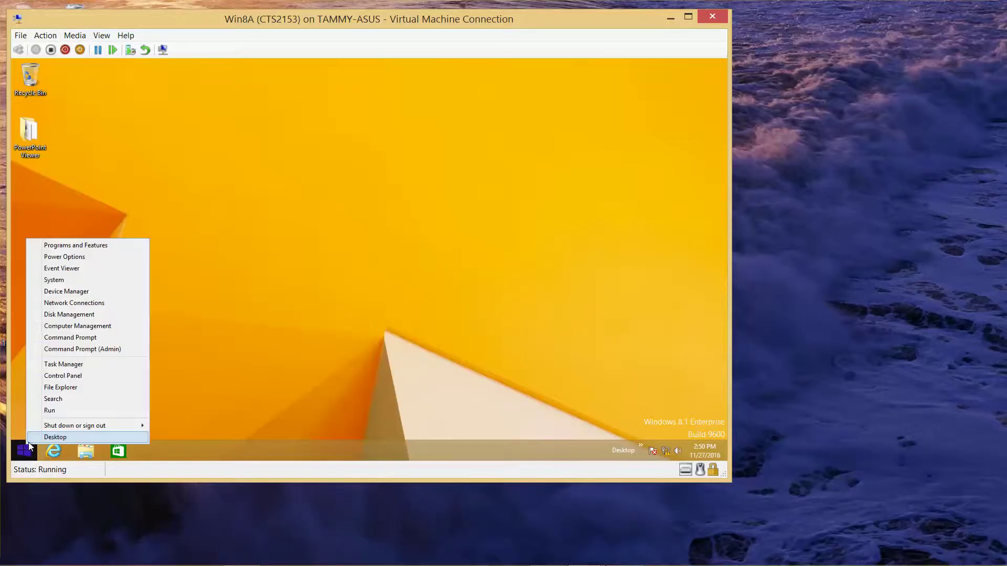
left_click(75, 326)
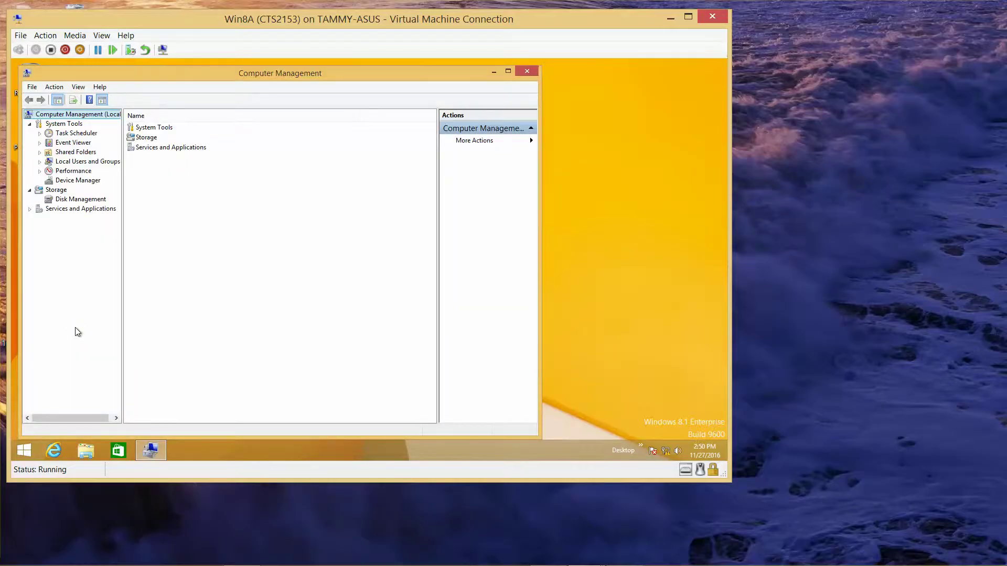
Expand Local Users and Groups and start a New User from the Users folder
left_click(92, 164)
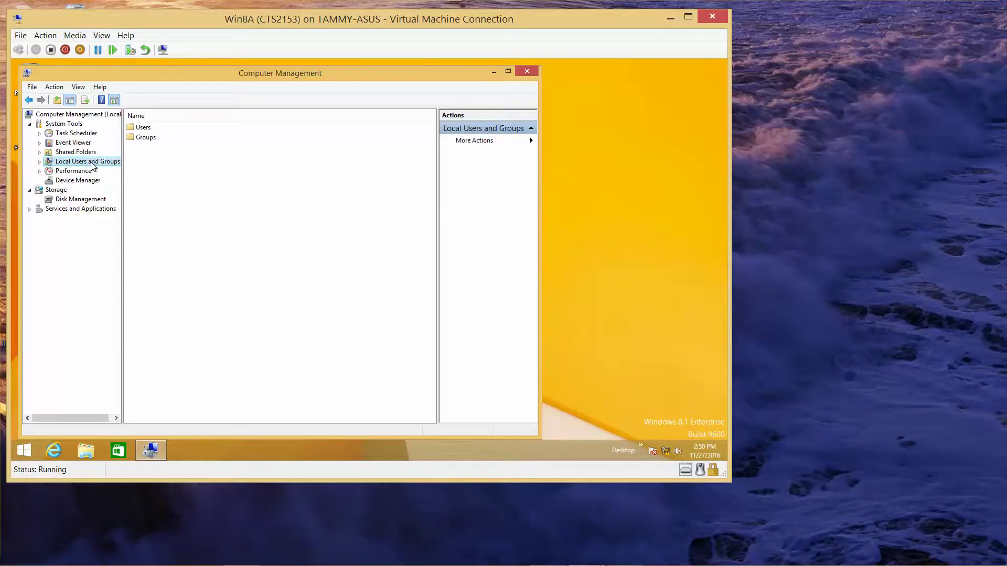
left_click(40, 162)
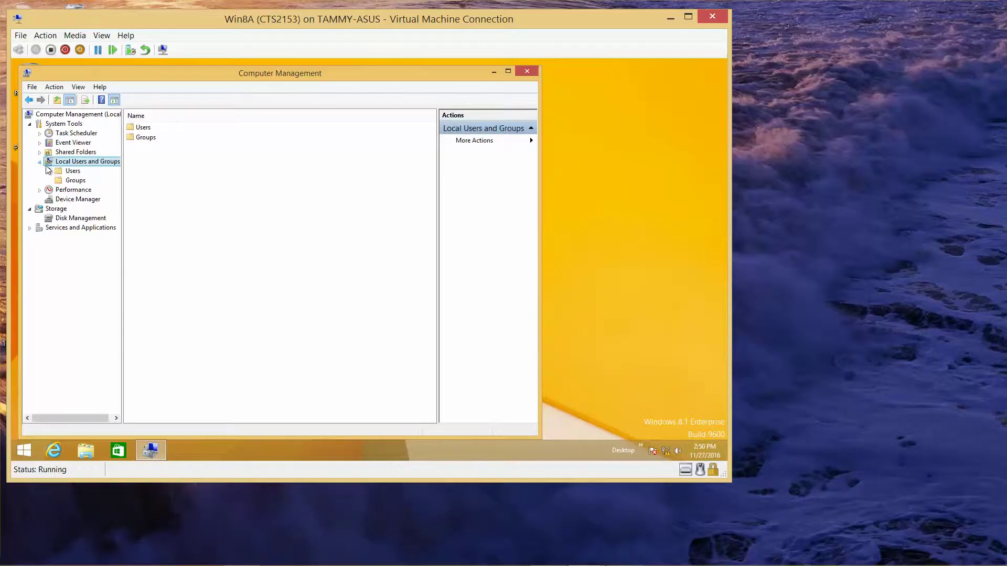
left_click(71, 171)
right_click(70, 175)
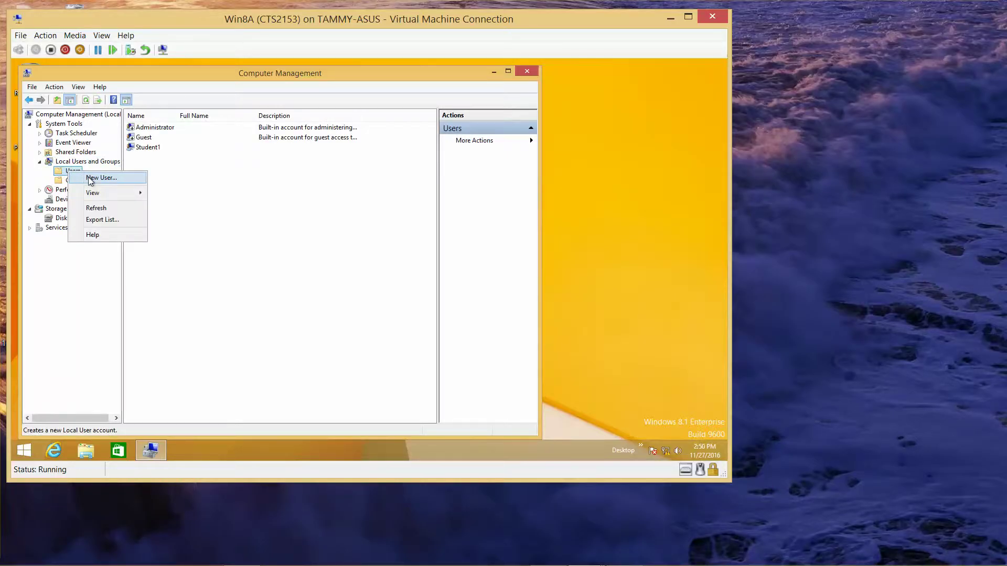
left_click(90, 179)
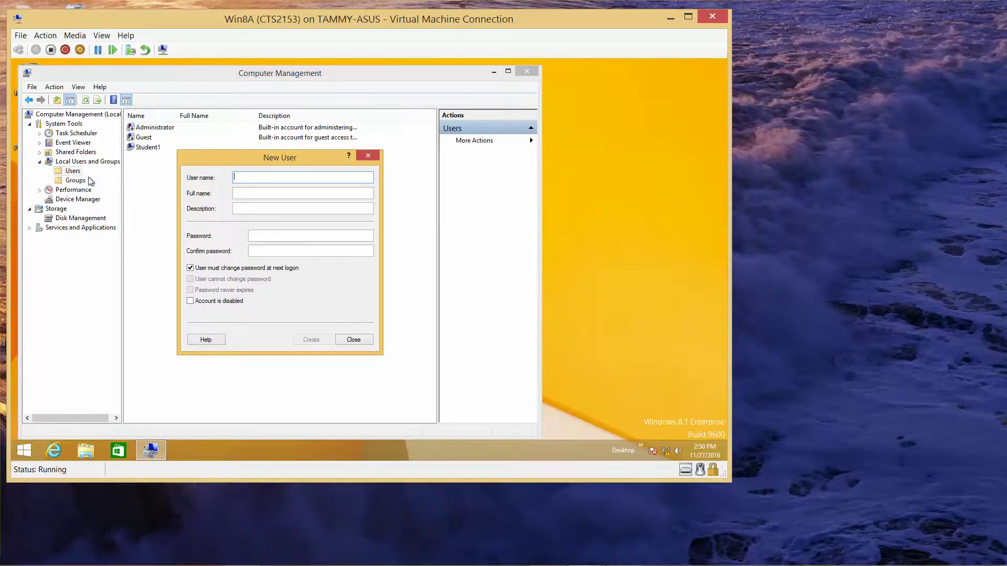
Enter user name LocalUser1 and full name Local User1
type("LocalUser1")
key("Tab")
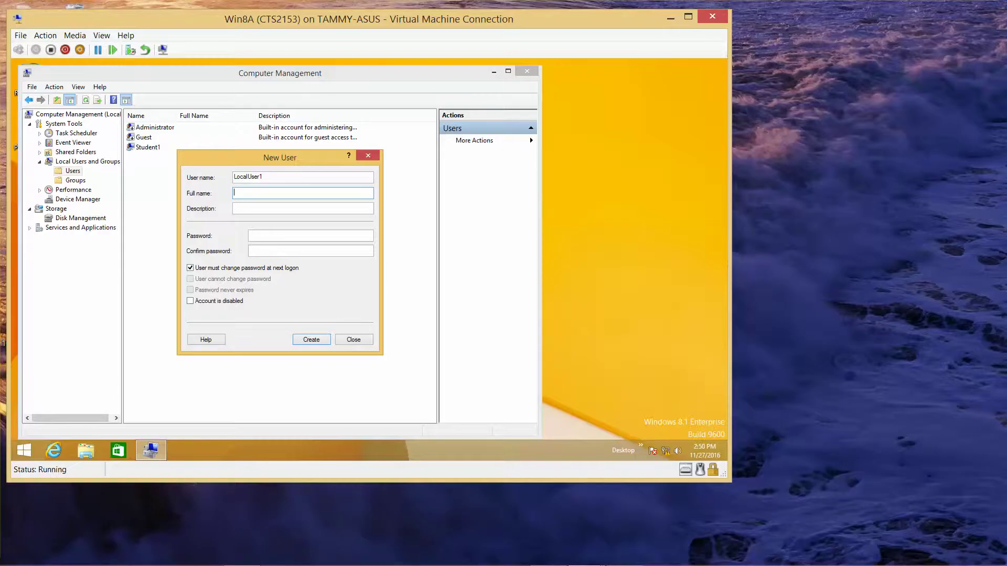
type("LocalUser")
key("BackSpace")
key("BackSpace")
key("BackSpace")
key("BackSpace")
type("User1")
key("Tab")
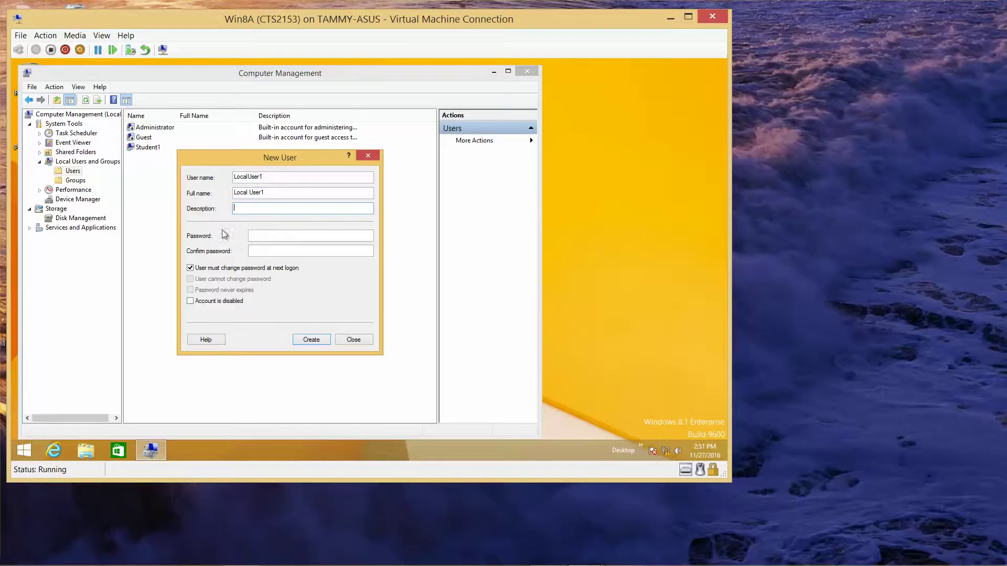
Set the password, untick must-change, tick cannot-change and never-expires, and create LocalUser1
left_click(256, 235)
type("Pa$$w0rd")
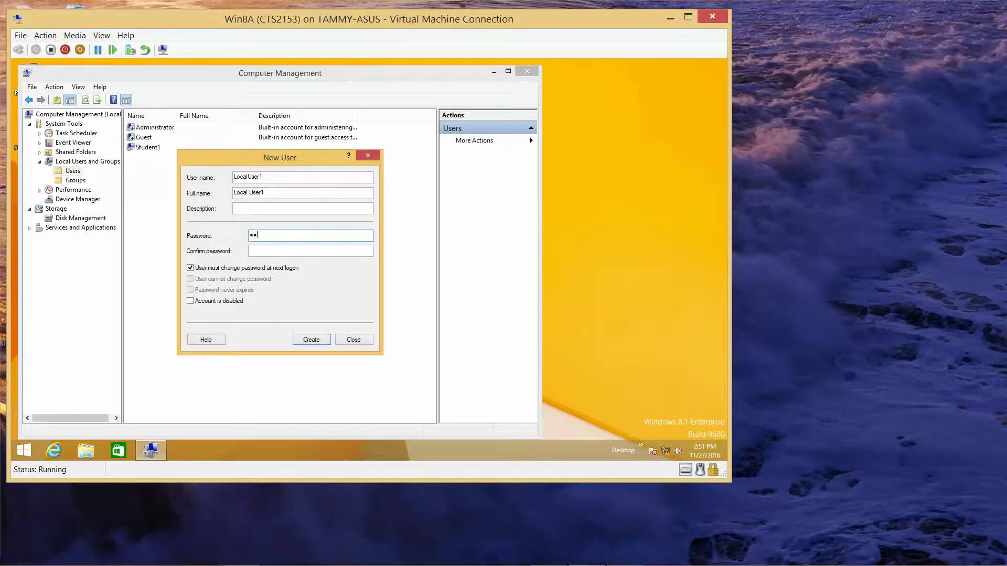
key("Tab")
type("Pa$$w0rd")
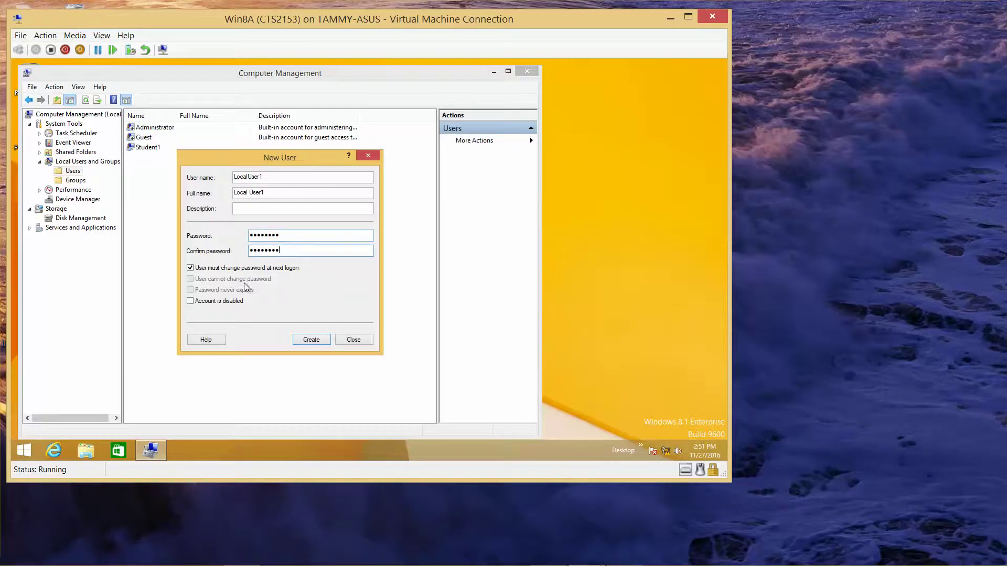
left_click(192, 268)
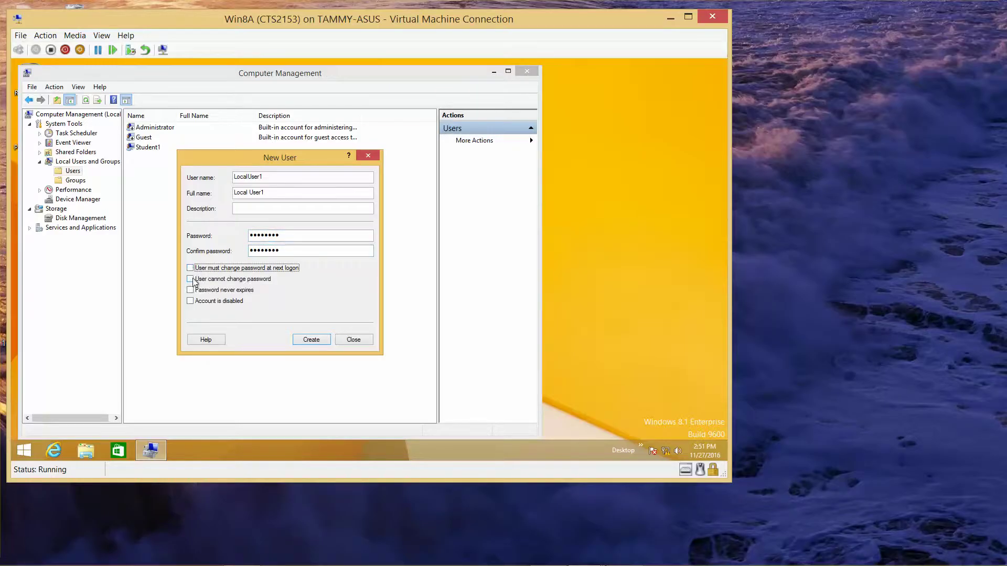
left_click(190, 279)
left_click(190, 290)
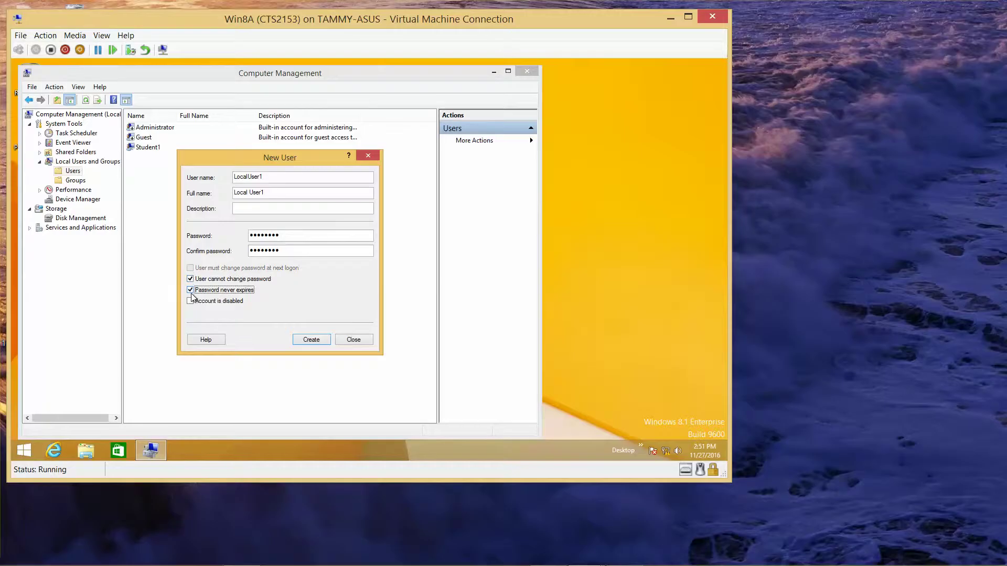
left_click(314, 341)
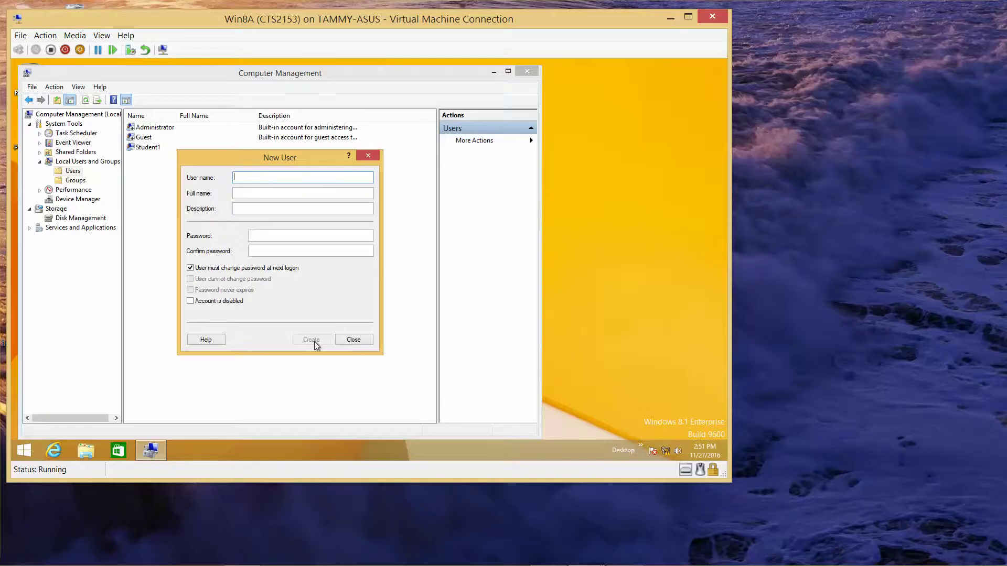
Enter user name LocalUser2 and full name Local User2, fixing the capitalisation typo
type("LOcalUser2")
key("Tab")
type("Local")
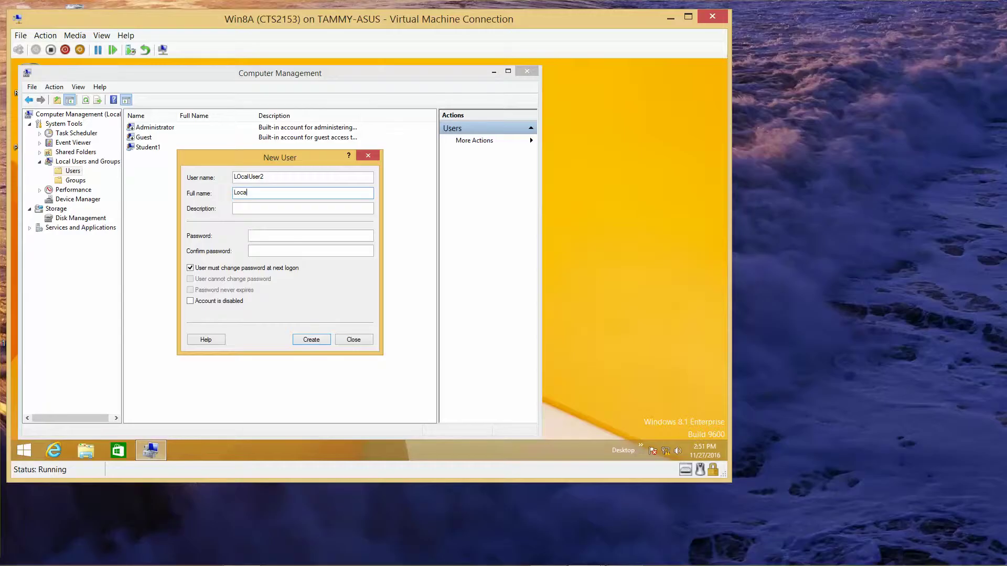
left_click(242, 178)
key("BackSpace")
type("o")
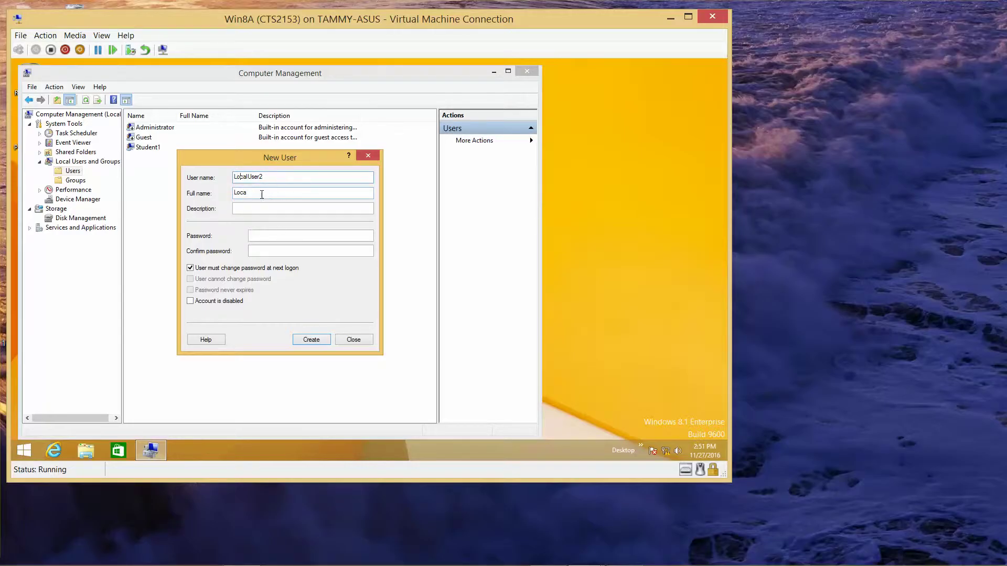
left_click(261, 195)
type("User2")
key("Tab")
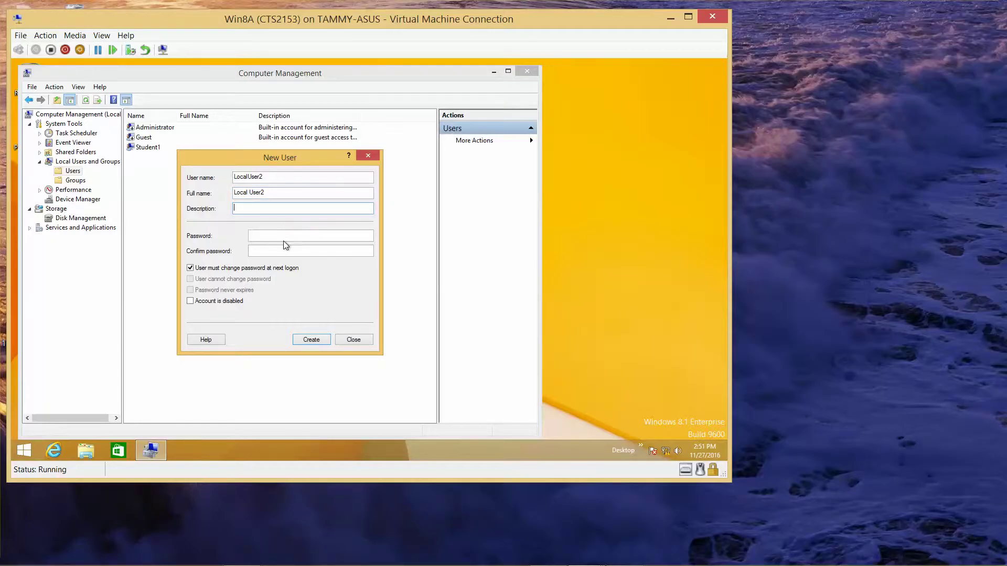
Set LocalUser2's password, unchangeable and never-expiring, create the account and close the form
type("Passw")
key("BackSpace")
key("BackSpace")
key("BackSpace")
key("BackSpace")
key("BackSpace")
left_click(311, 236)
type("Password")
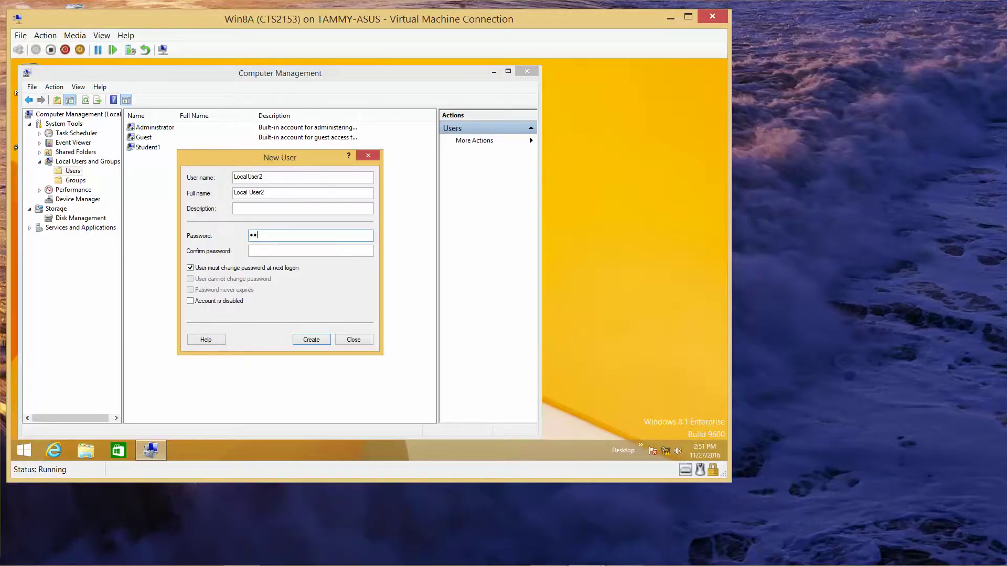
key("Tab")
type("Passwor")
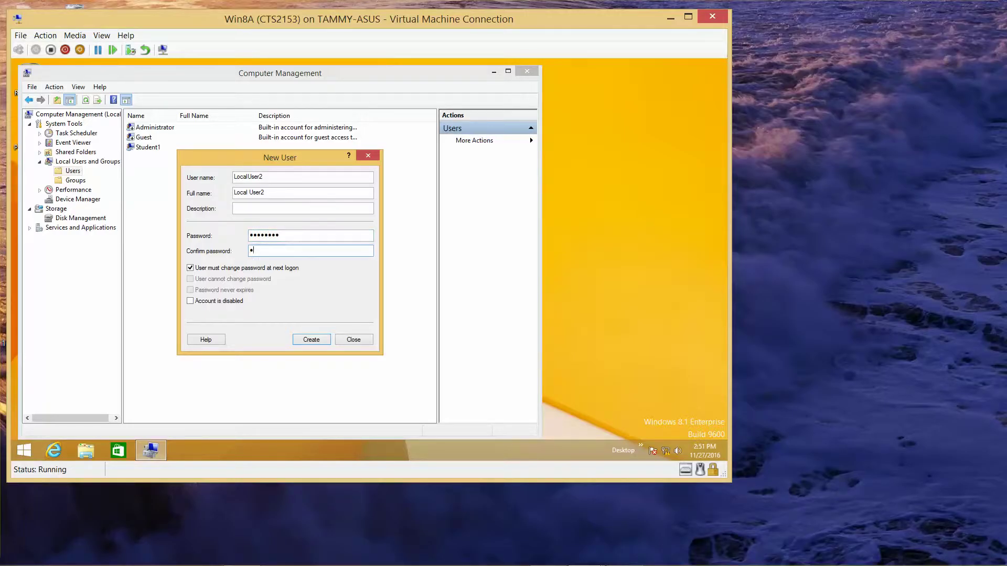
type("d")
left_click(194, 268)
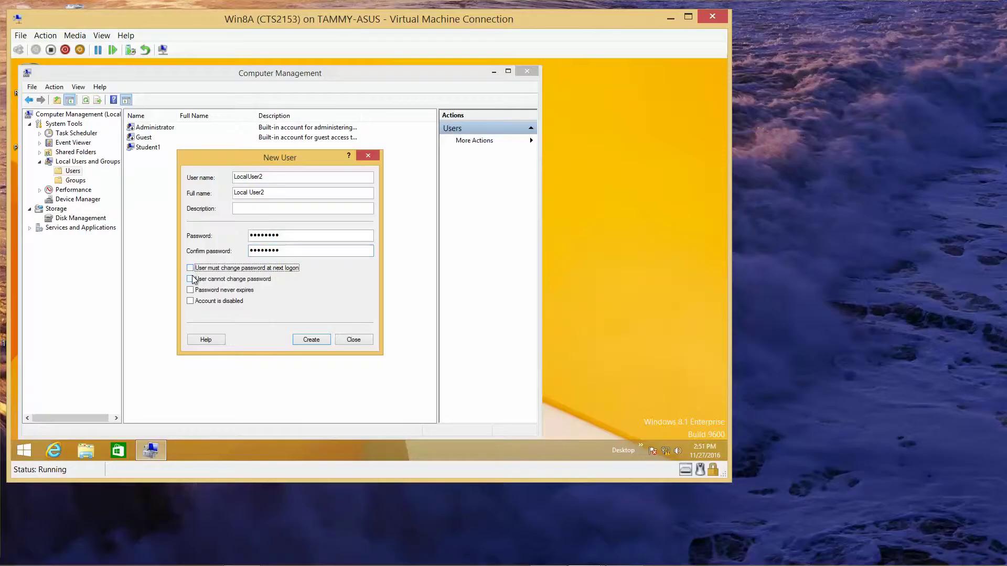
left_click(192, 279)
left_click(192, 290)
left_click(300, 339)
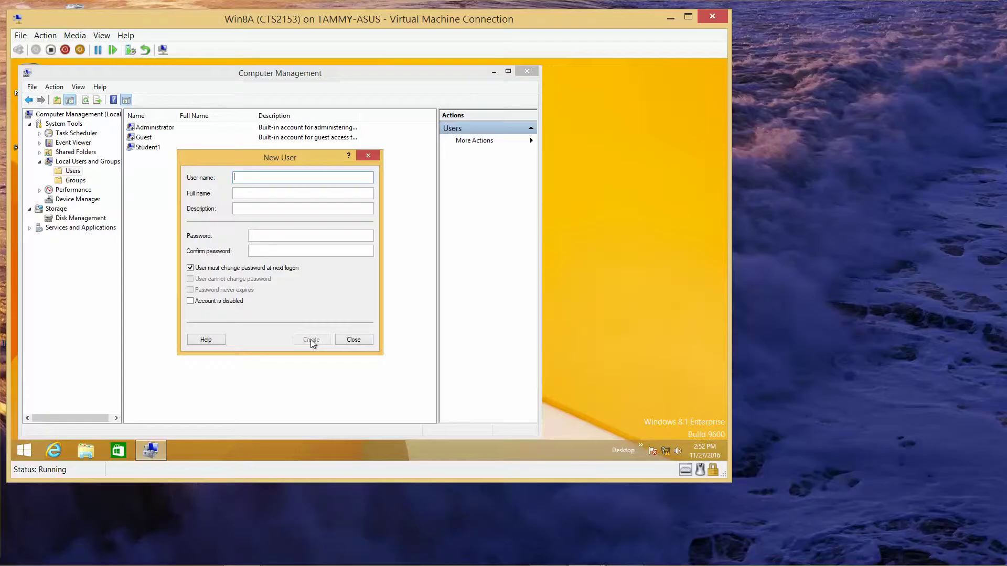
left_click(355, 339)
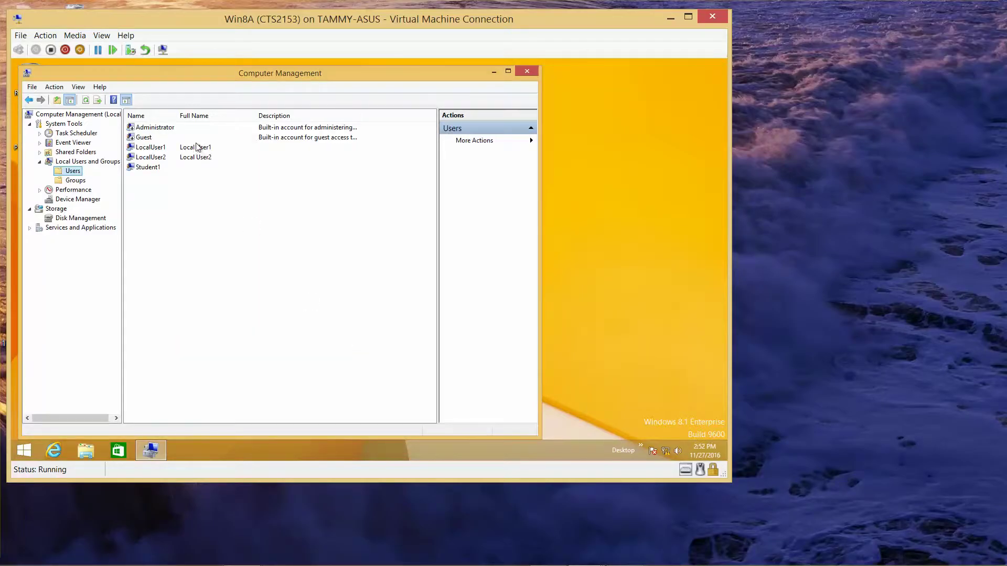
left_click(163, 150)
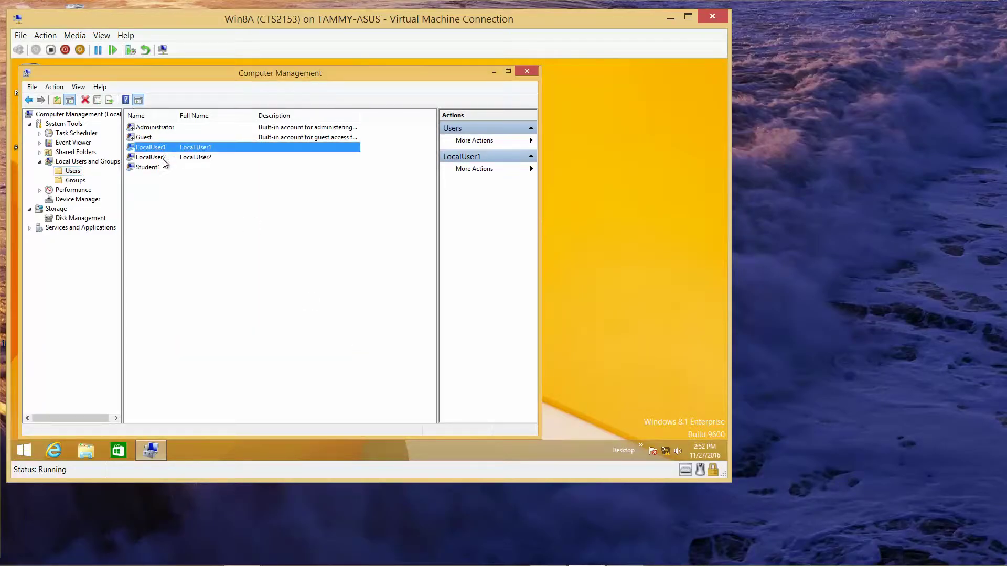
left_click(164, 160)
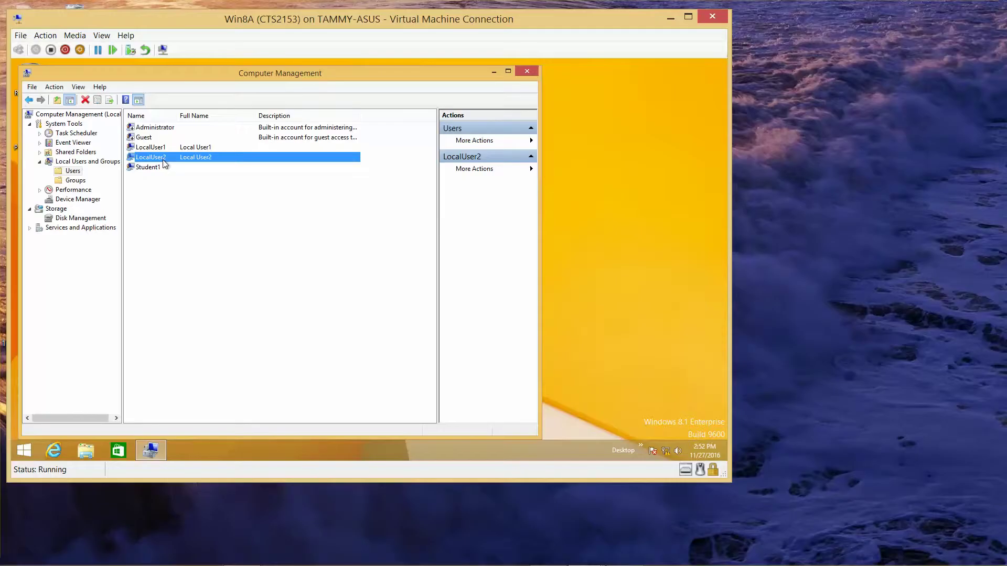
left_click(168, 150)
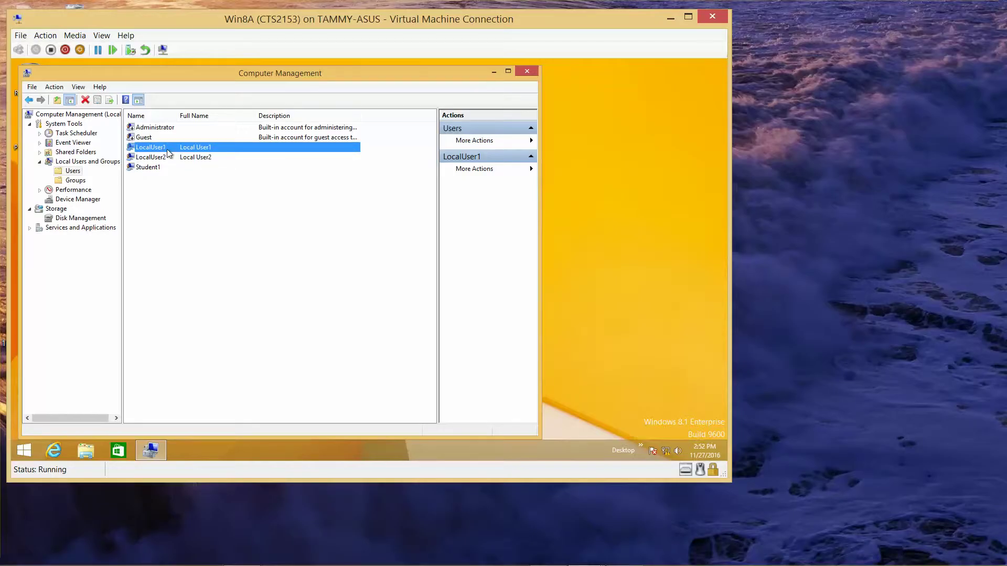
right_click(169, 153)
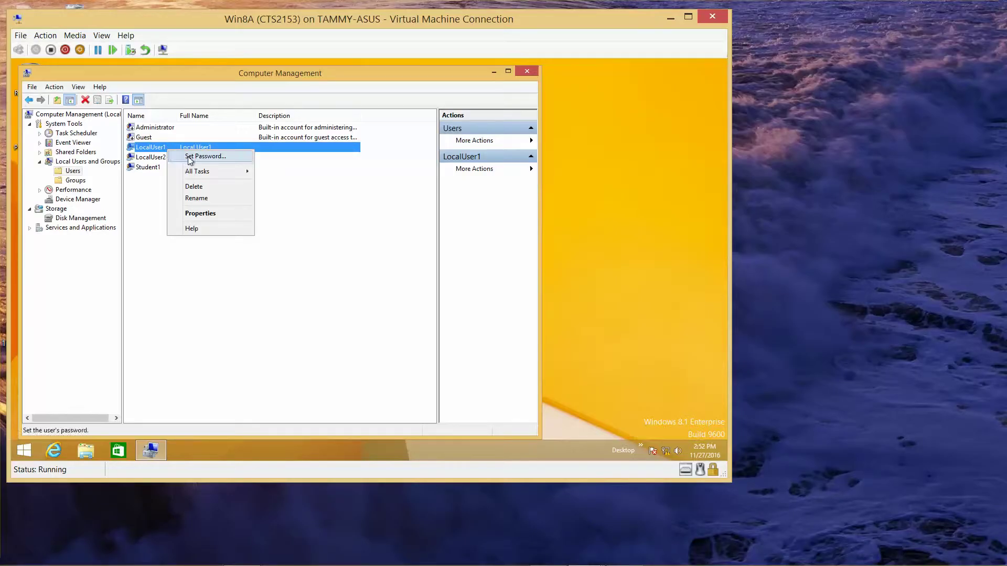
left_click(203, 215)
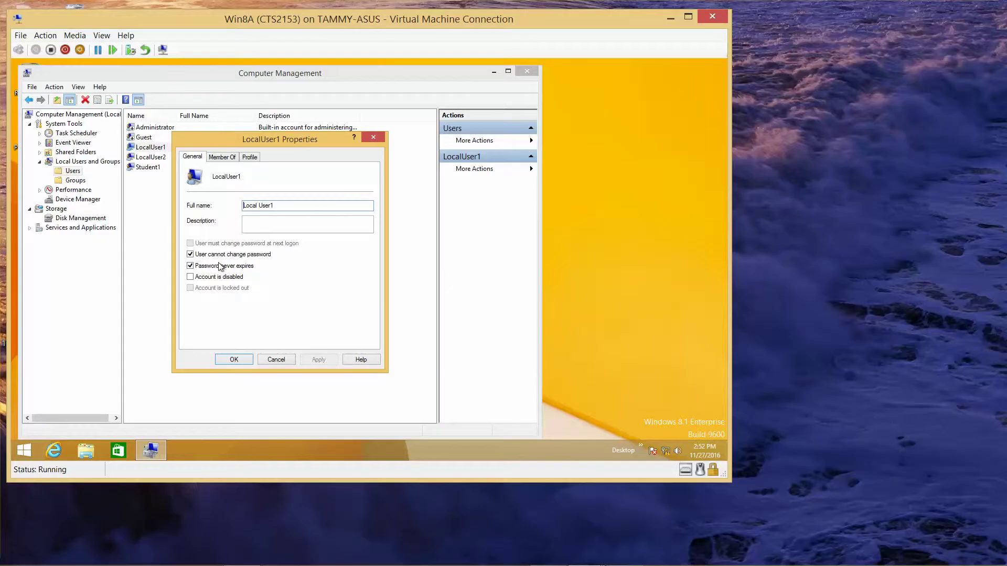
left_click(225, 157)
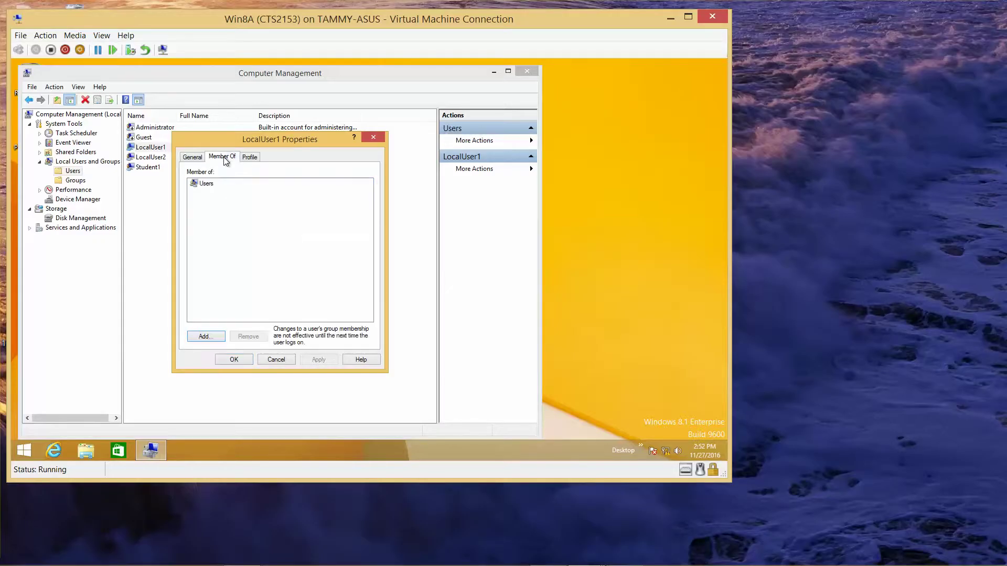
left_click(249, 157)
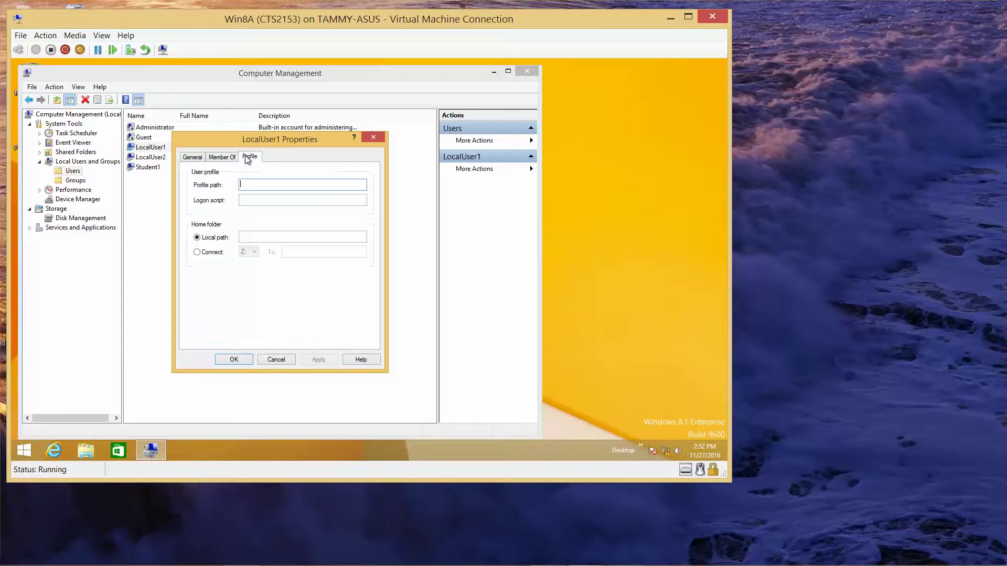
left_click(374, 138)
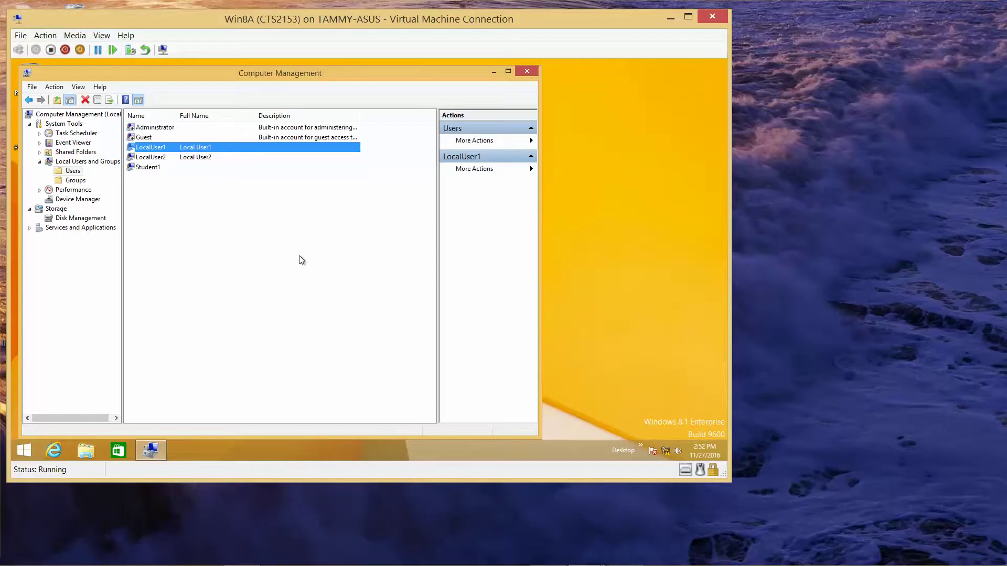
Return to the Users folder, then close Computer Management to reveal the Win8A desktop
left_click(72, 171)
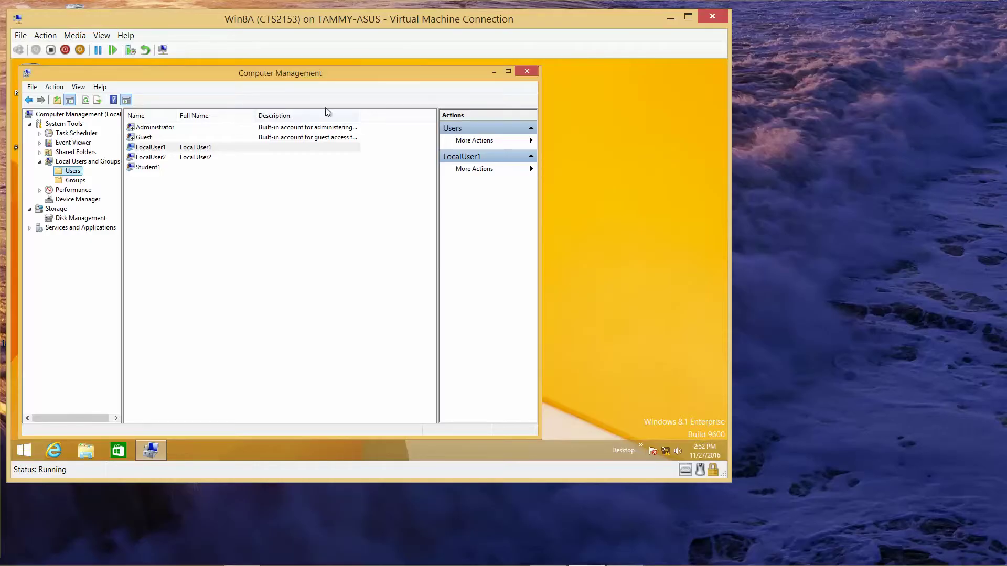
left_click(527, 72)
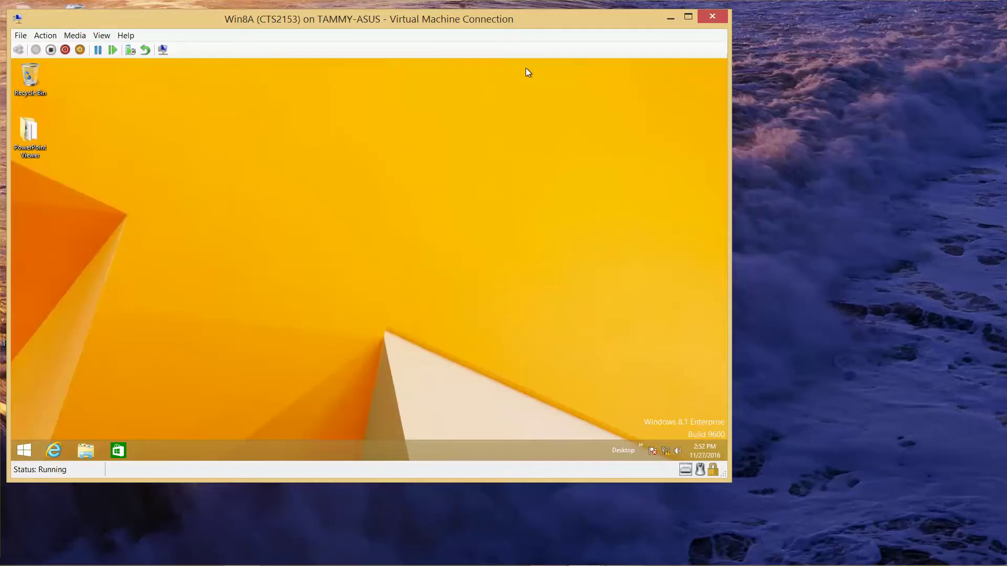